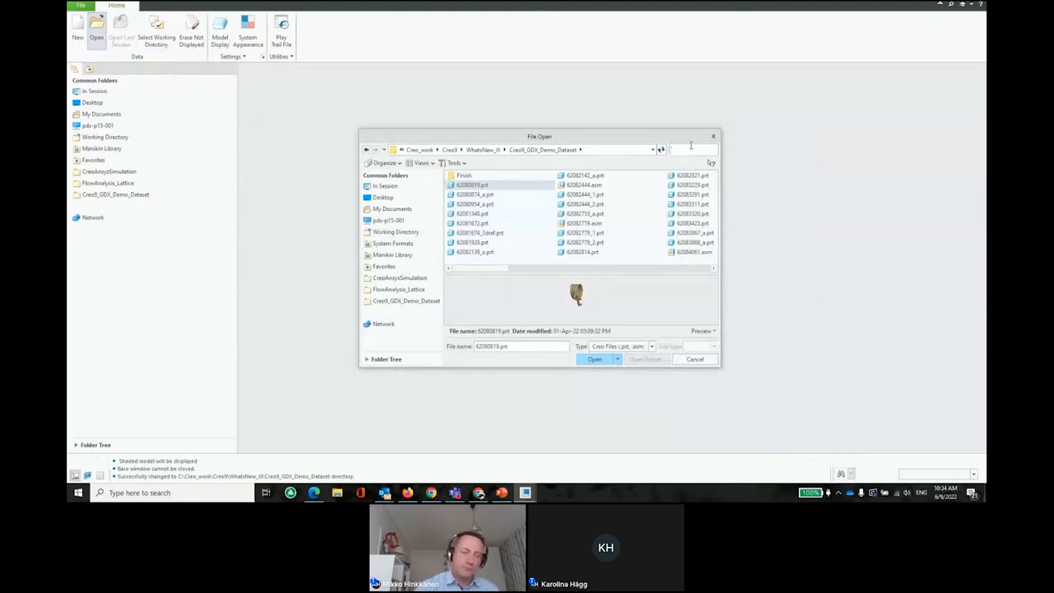
Filter the dataset folder's files by 88615 and open the part 62088615_a_structure_setup.prt
{"action": "type", "text": "88815"}
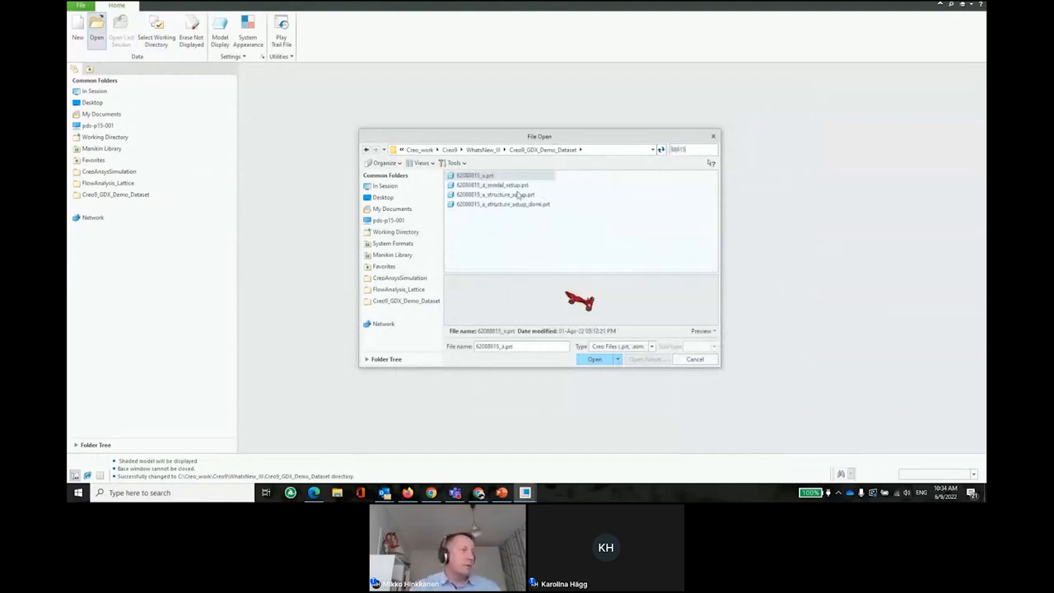
{"action": "left_click", "coordinate": [518, 186]}
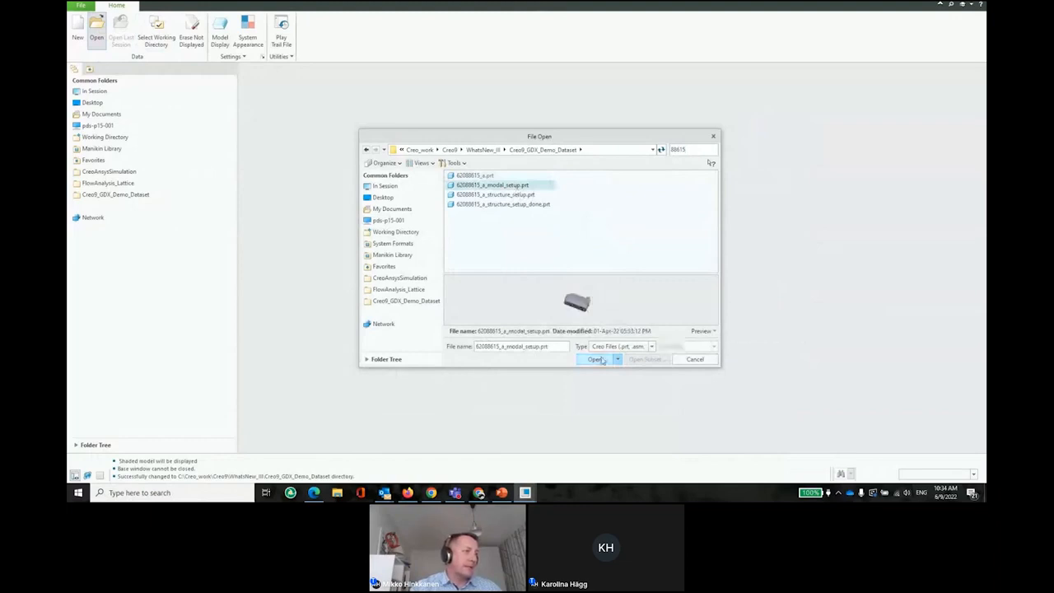
{"action": "left_click", "coordinate": [513, 195]}
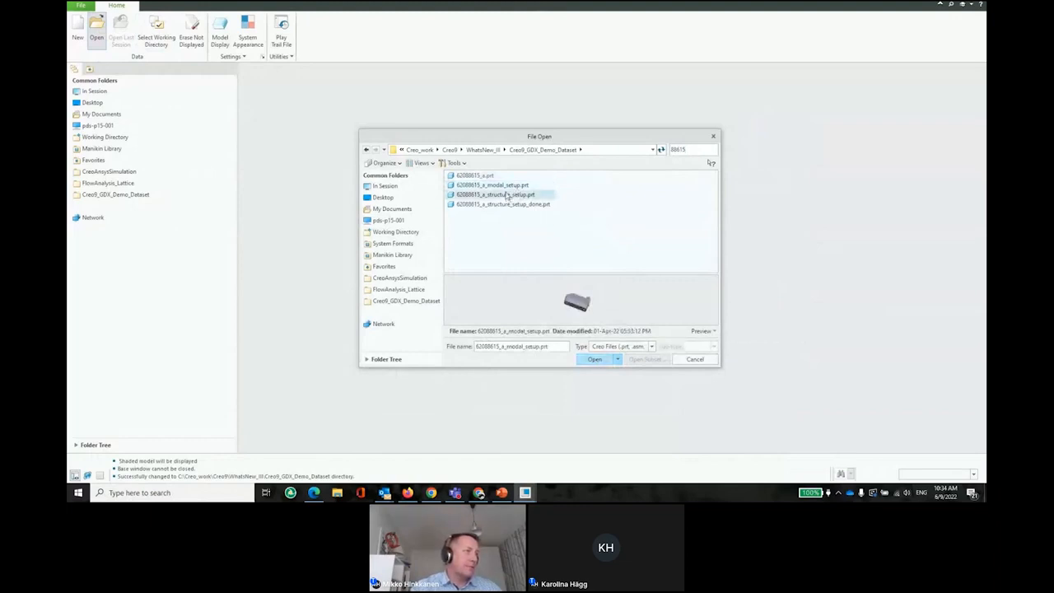
{"action": "left_click", "coordinate": [594, 360]}
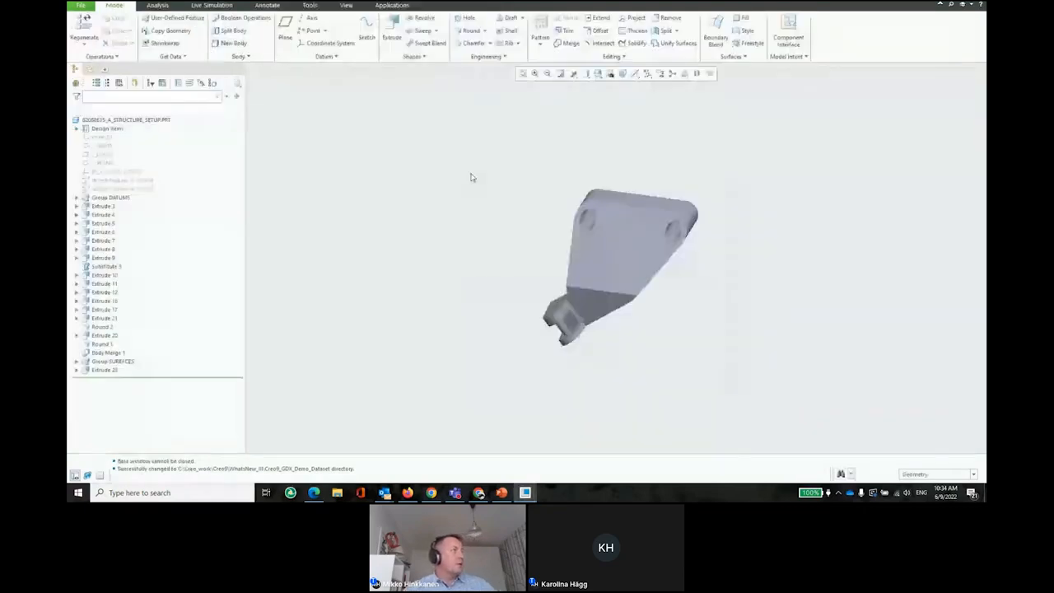
Expand the part's Bodies list and highlight the IMPORT and PRESERVED bodies to see which regions they cover
{"action": "mouse_move", "coordinate": [609, 272]}
{"action": "middle_mouse_down"}
{"action": "mouse_move", "coordinate": [739, 231]}
{"action": "mouse_move", "coordinate": [688, 272]}
{"action": "middle_mouse_up"}
{"action": "left_click", "coordinate": [77, 129]}
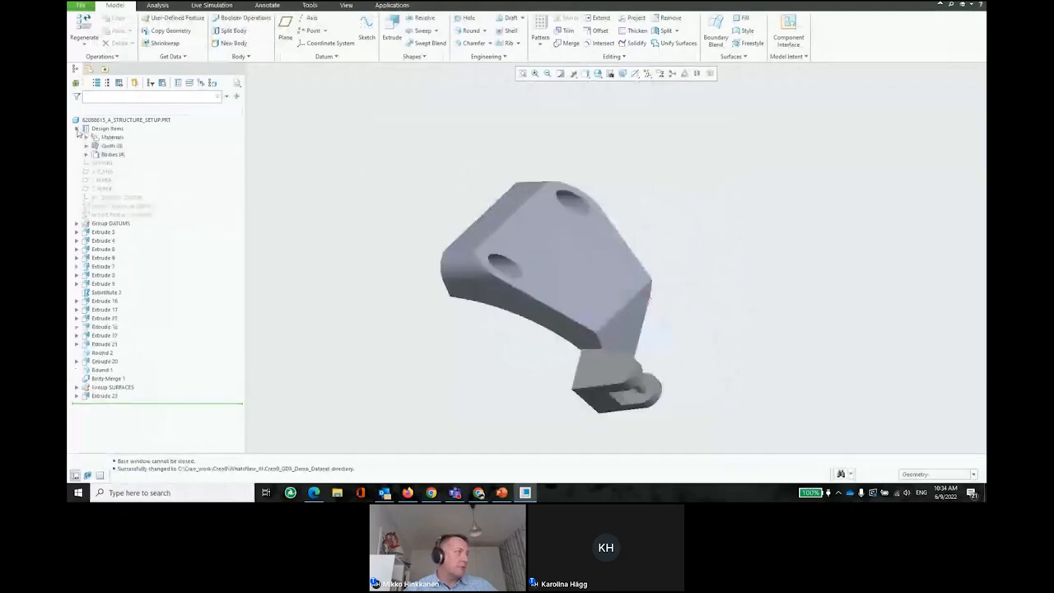
{"action": "left_click", "coordinate": [86, 155]}
{"action": "left_click", "coordinate": [123, 164]}
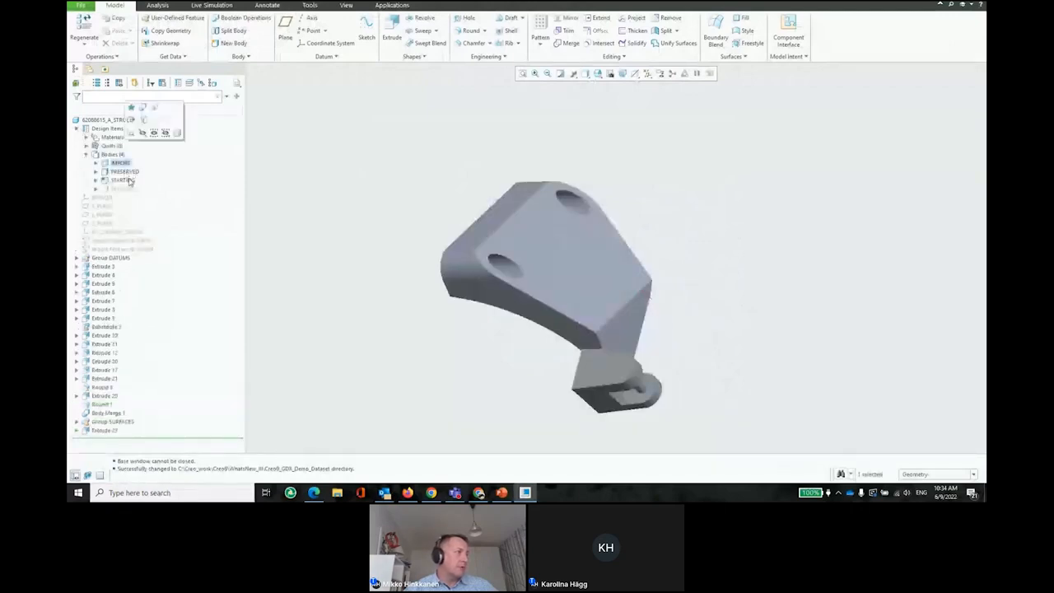
{"action": "left_click", "coordinate": [123, 172]}
{"action": "middle_click_drag", "start_coordinate": [404, 176], "coordinate": [576, 164]}
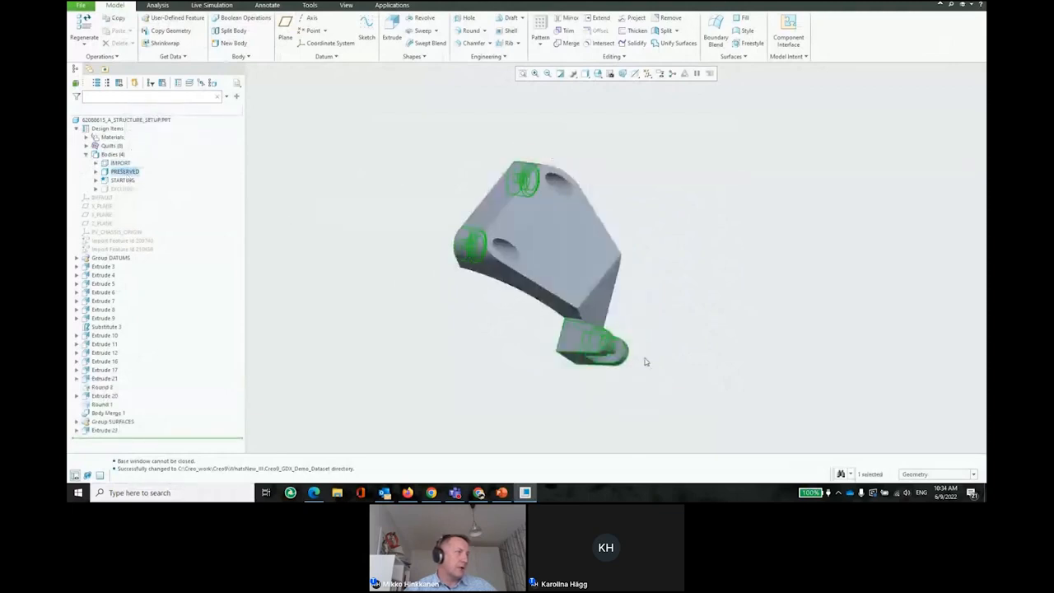
Hide the STARTING body to inspect the PRESERVED body alone, and restore the STARTING body's visibility
{"action": "left_click", "coordinate": [122, 181]}
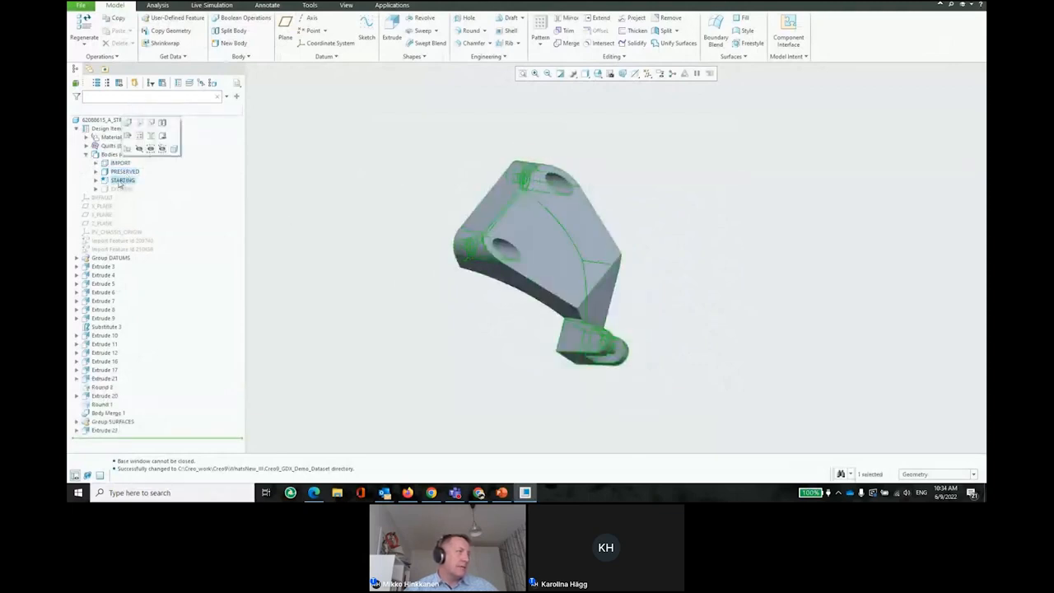
{"action": "left_click", "coordinate": [138, 150]}
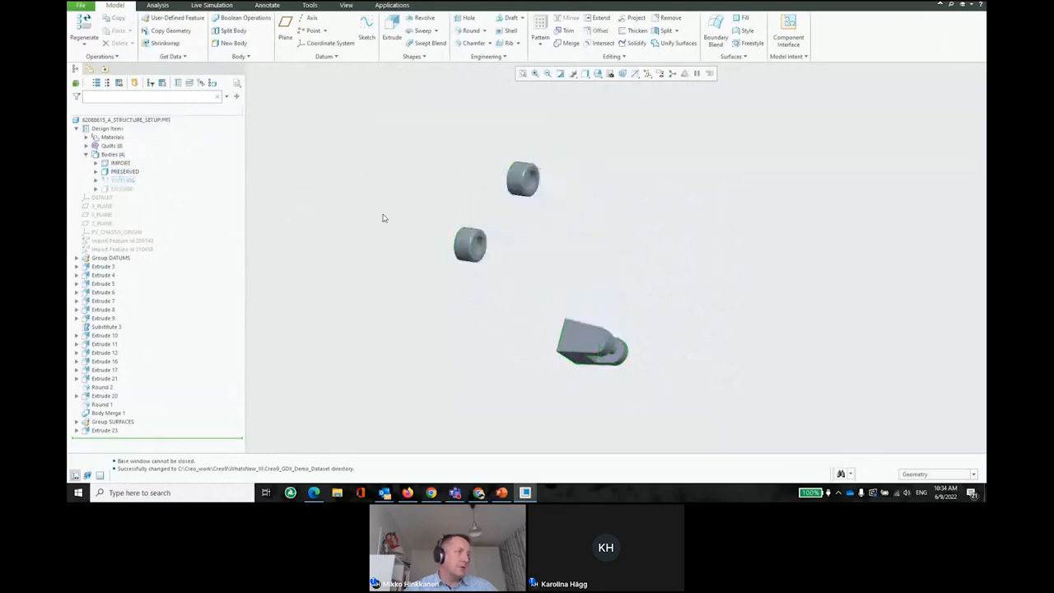
{"action": "middle_click_drag", "start_coordinate": [384, 217], "coordinate": [395, 224]}
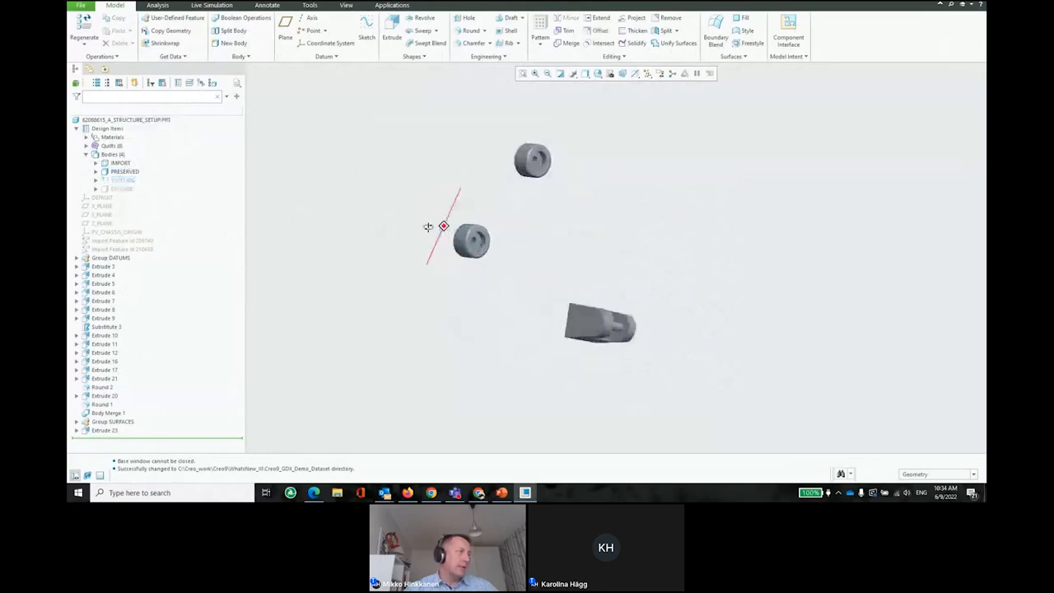
{"action": "left_click", "coordinate": [123, 181]}
{"action": "left_click", "coordinate": [142, 152]}
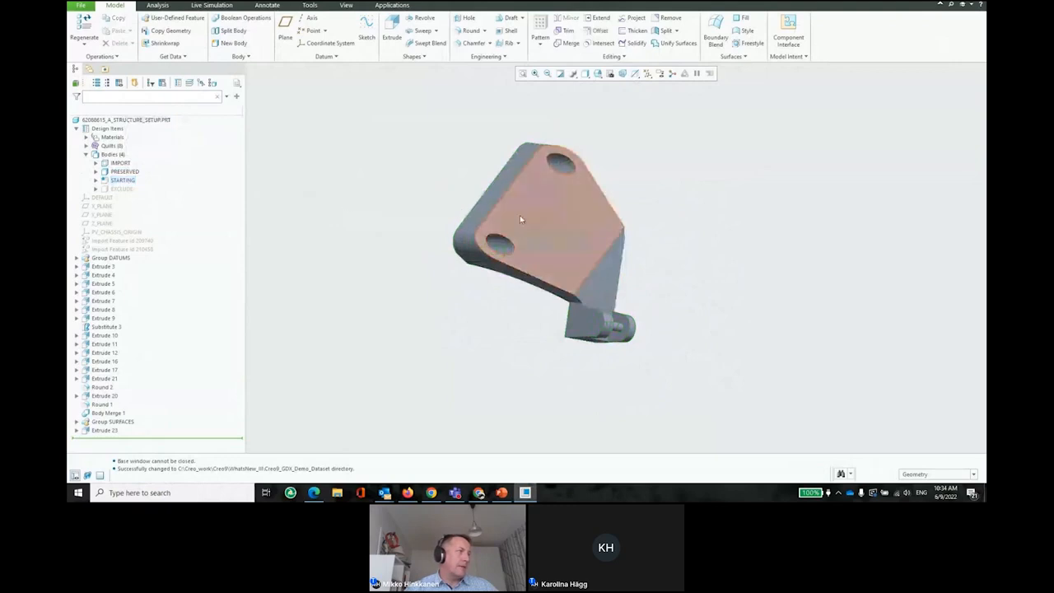
Highlight the STARTING body, then show the EXCLUDE body to inspect it against the bracket and hide it again
{"action": "middle_click_drag", "start_coordinate": [626, 319], "coordinate": [635, 348]}
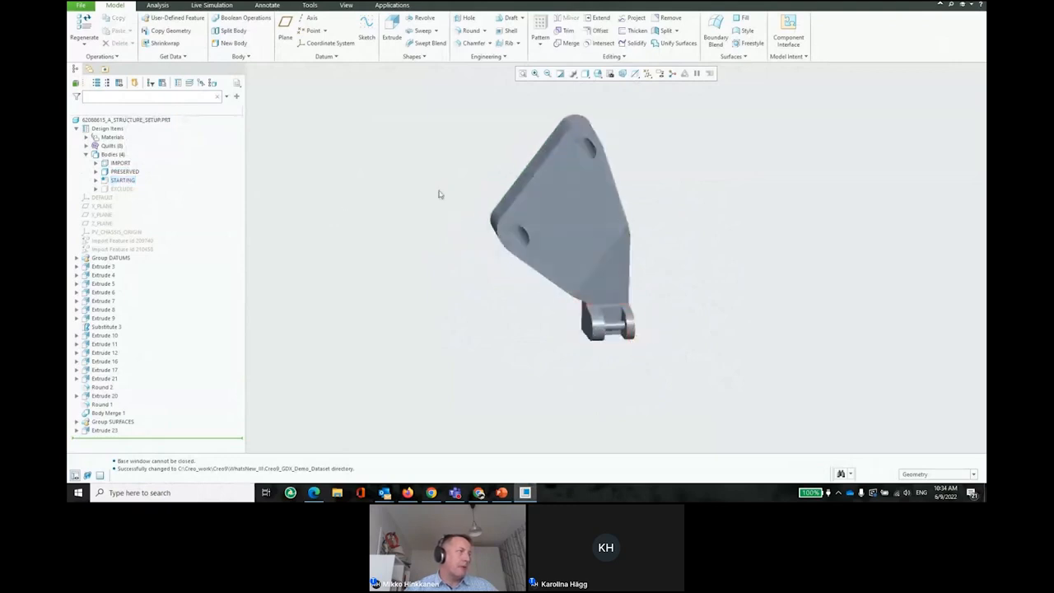
{"action": "left_click", "coordinate": [120, 180]}
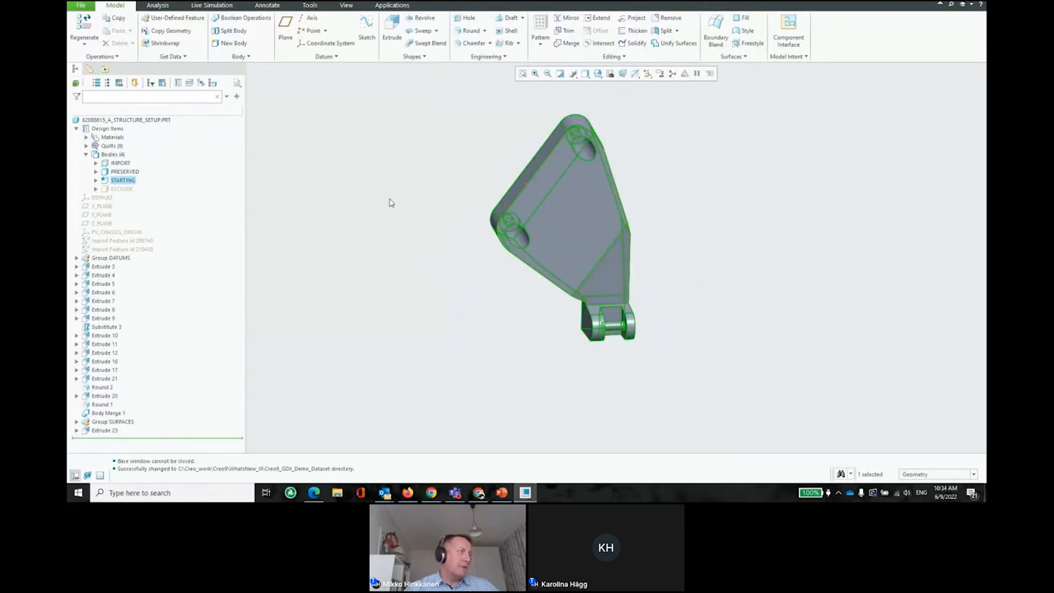
{"action": "left_click", "coordinate": [121, 188]}
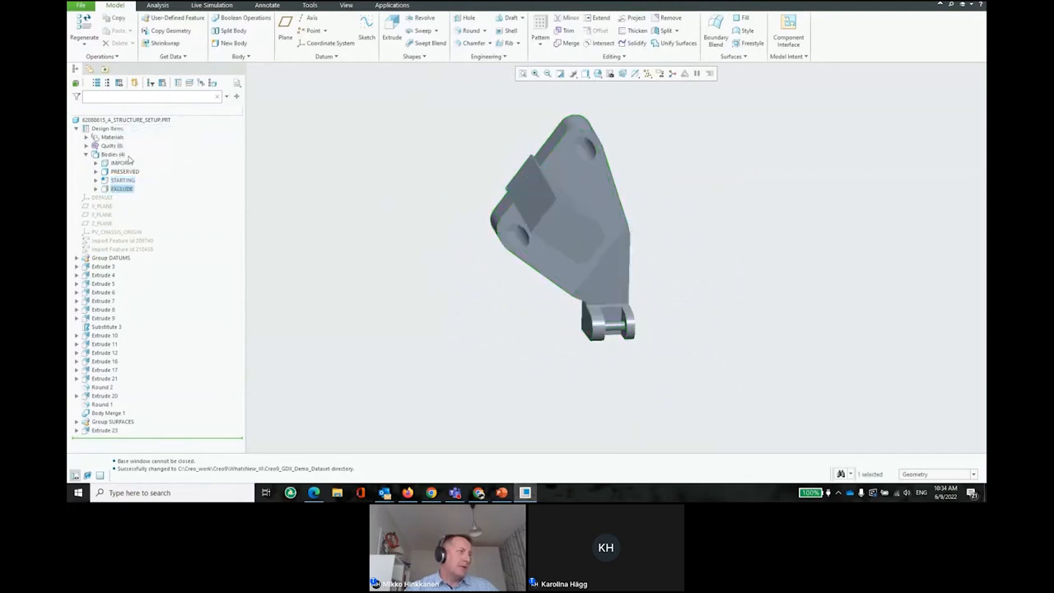
{"action": "left_click", "coordinate": [411, 205]}
{"action": "middle_click_drag", "start_coordinate": [492, 194], "coordinate": [527, 219]}
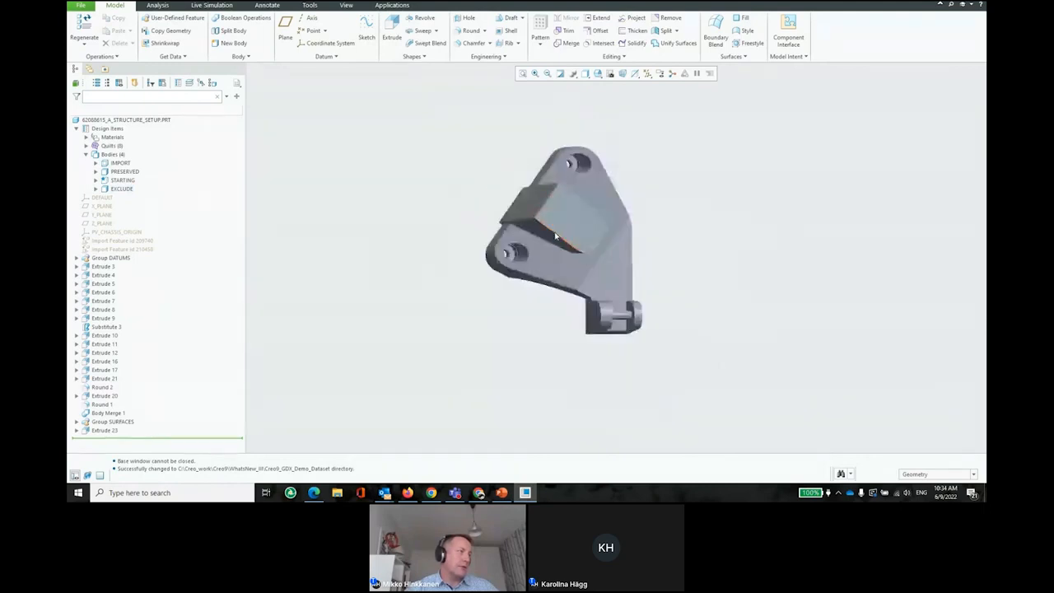
{"action": "left_click", "coordinate": [123, 190]}
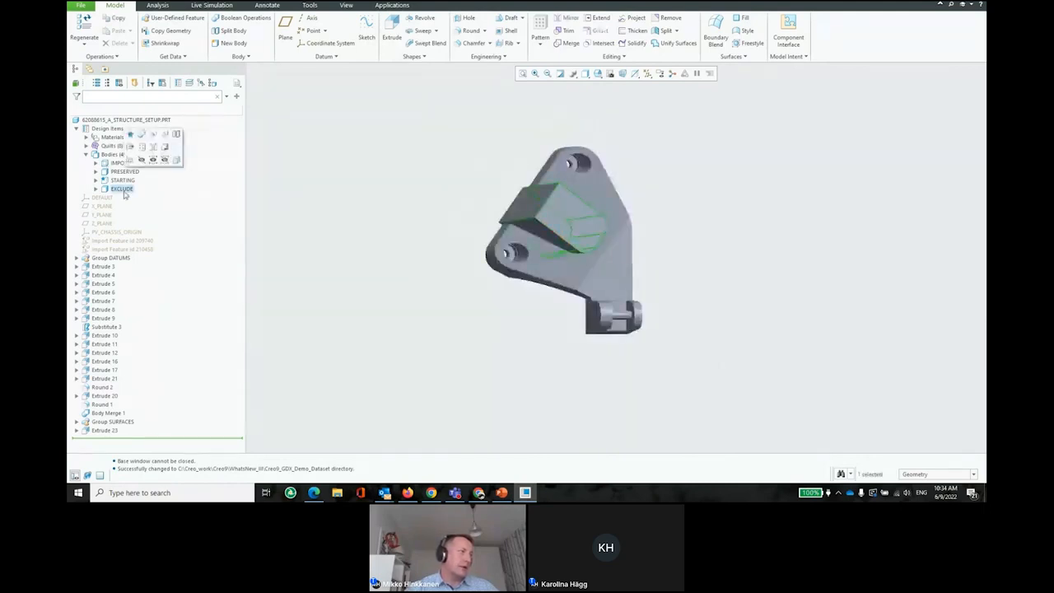
{"action": "left_click", "coordinate": [140, 158]}
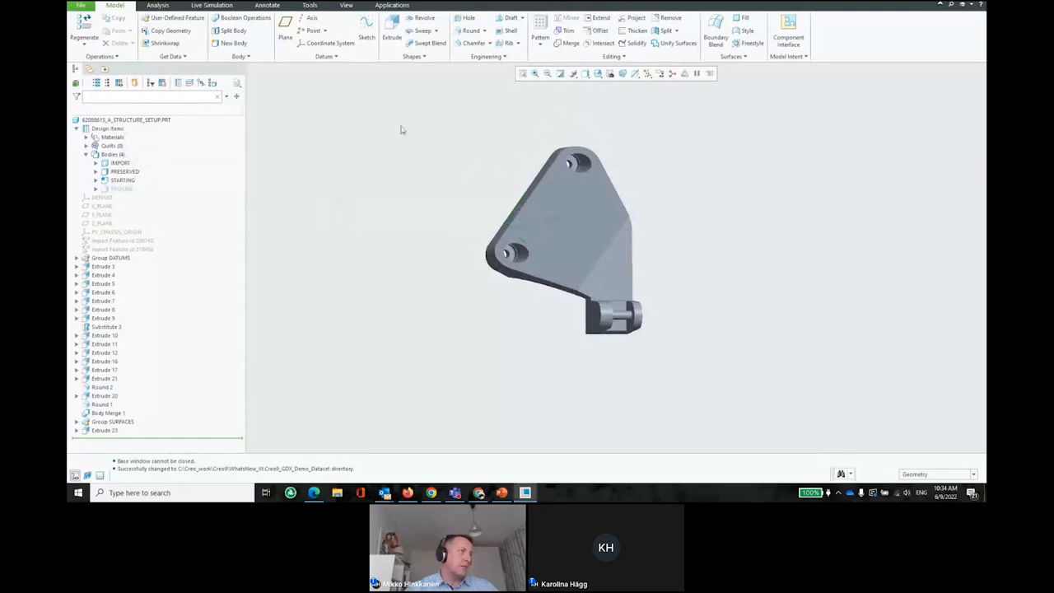
Start Generative Design for the bracket and highlight the study's STARTING and PRESERVED geometry
{"action": "left_click", "coordinate": [394, 6]}
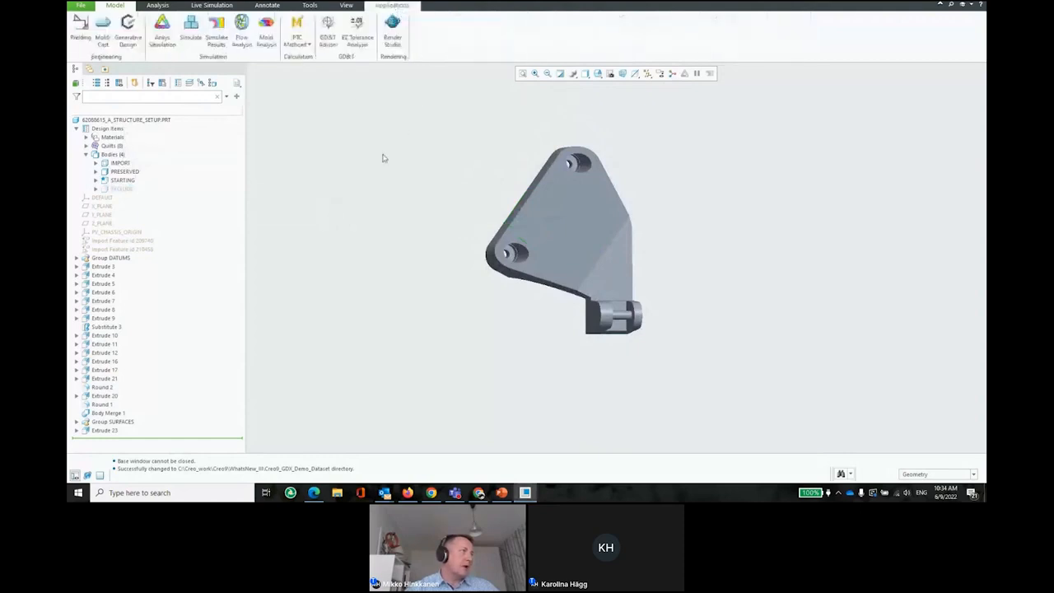
{"action": "left_click", "coordinate": [128, 33]}
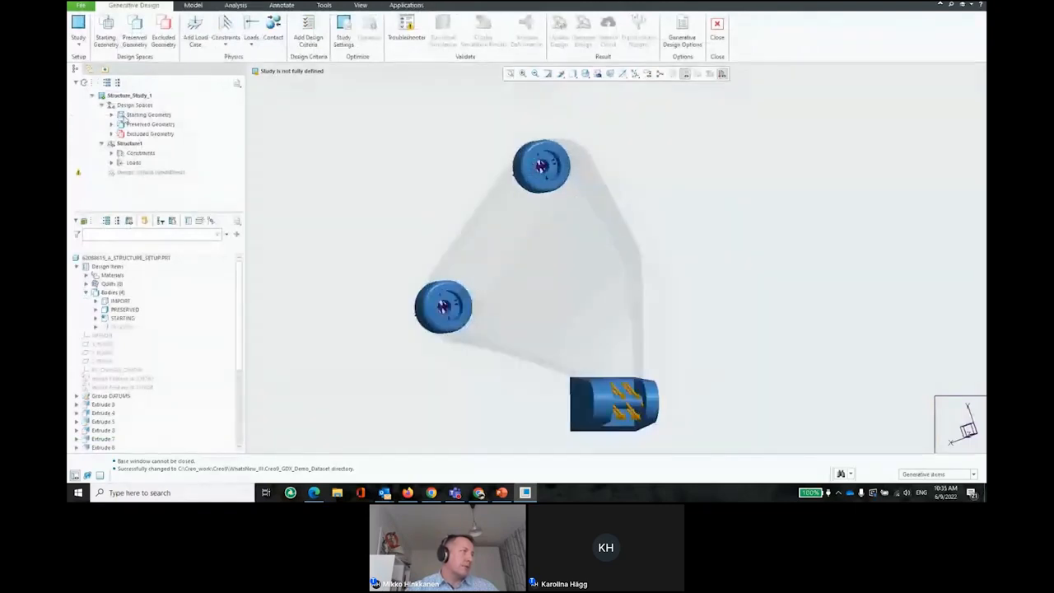
{"action": "left_click", "coordinate": [120, 116]}
{"action": "left_click", "coordinate": [143, 124]}
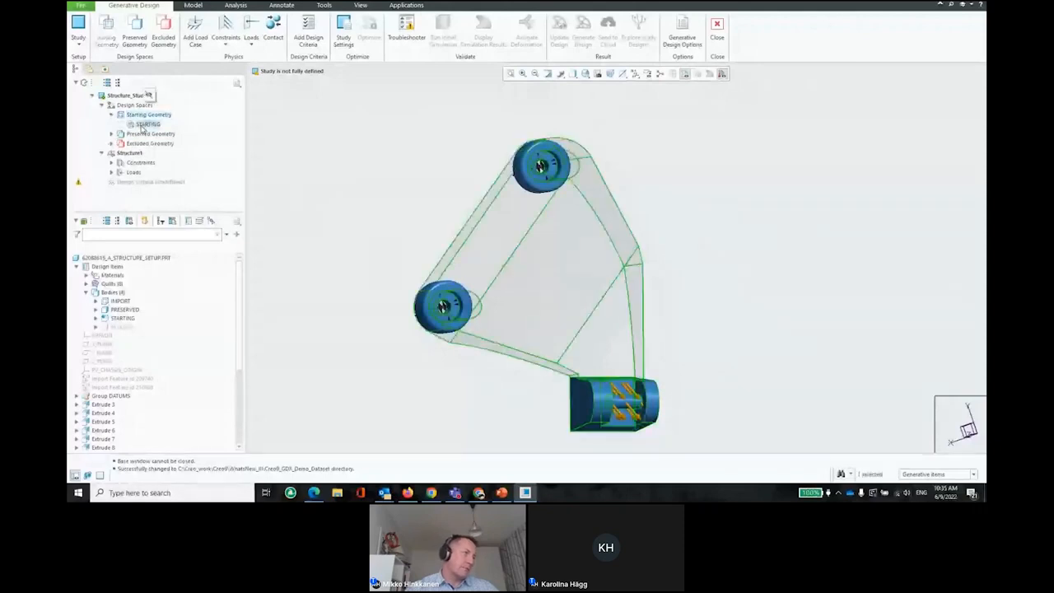
{"action": "left_click", "coordinate": [112, 116]}
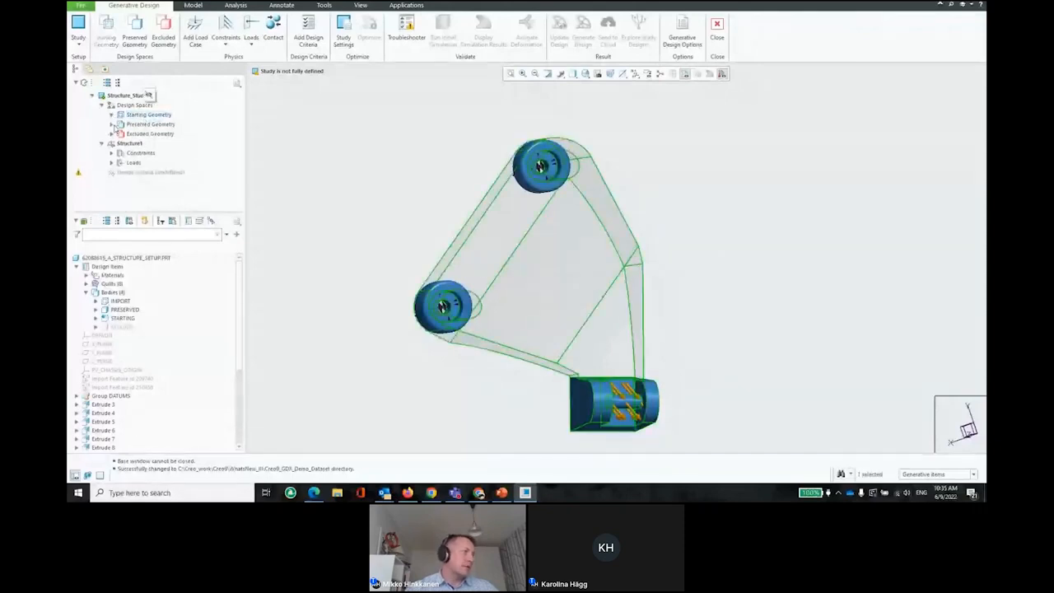
{"action": "left_click", "coordinate": [112, 125]}
{"action": "left_click", "coordinate": [150, 134]}
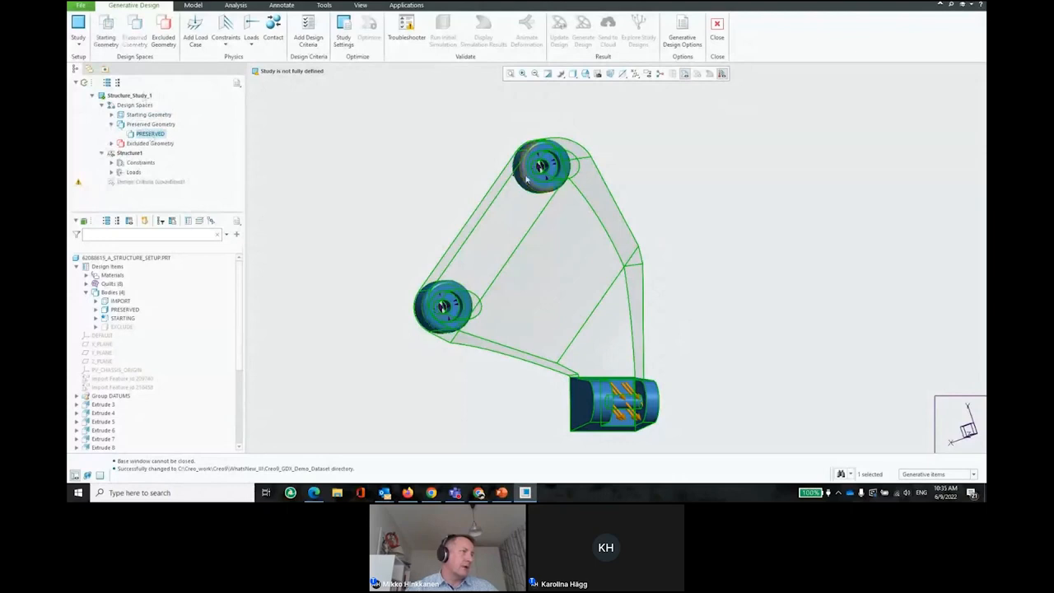
Show the study's EXCLUDE body under Excluded Geometry to examine it, and hide it again
{"action": "left_click", "coordinate": [112, 143]}
{"action": "left_click", "coordinate": [146, 153]}
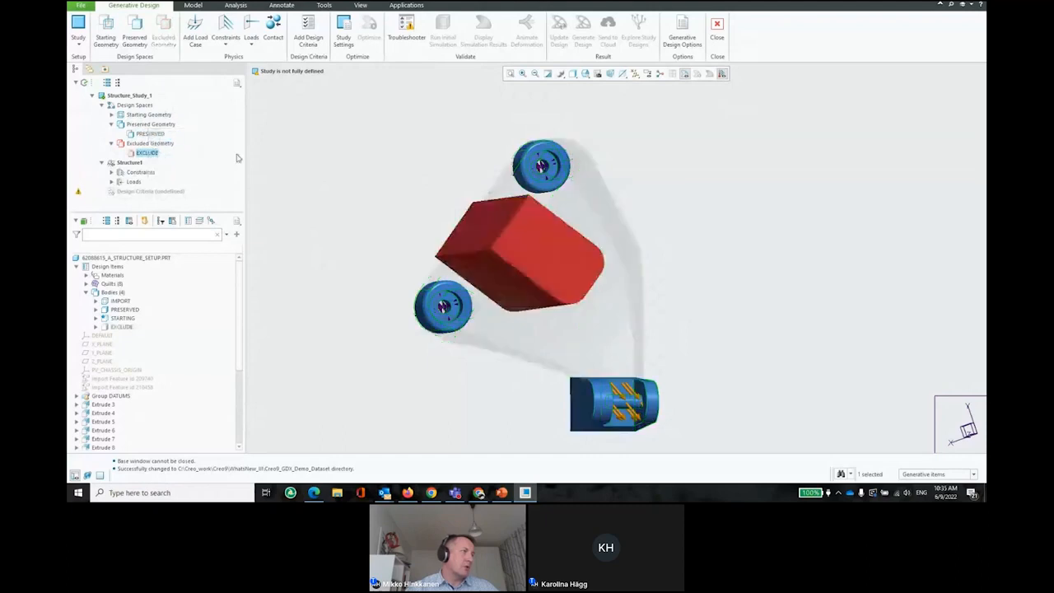
{"action": "middle_click_drag", "start_coordinate": [356, 185], "coordinate": [394, 187]}
{"action": "left_click", "coordinate": [148, 154]}
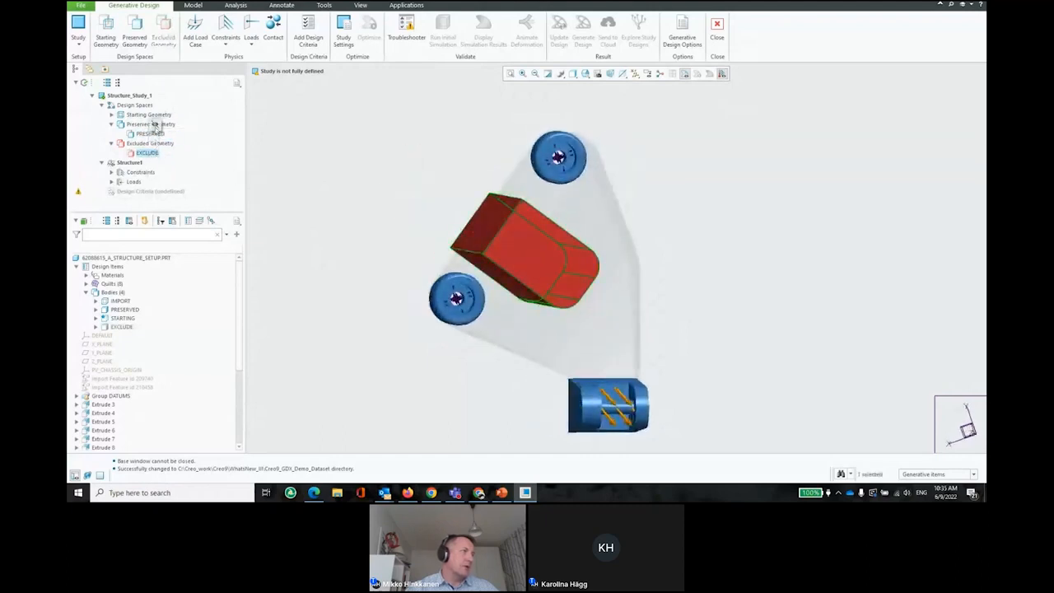
{"action": "left_click", "coordinate": [155, 123]}
Expand the Structure1 constraints and highlight Cylindrical1, Cylindrical2 and Planar2 to check where they act
{"action": "scroll", "coordinate": [463, 163], "scroll_direction": "up", "scroll_amount": 2}
{"action": "middle_click_drag", "start_coordinate": [463, 163], "coordinate": [466, 160]}
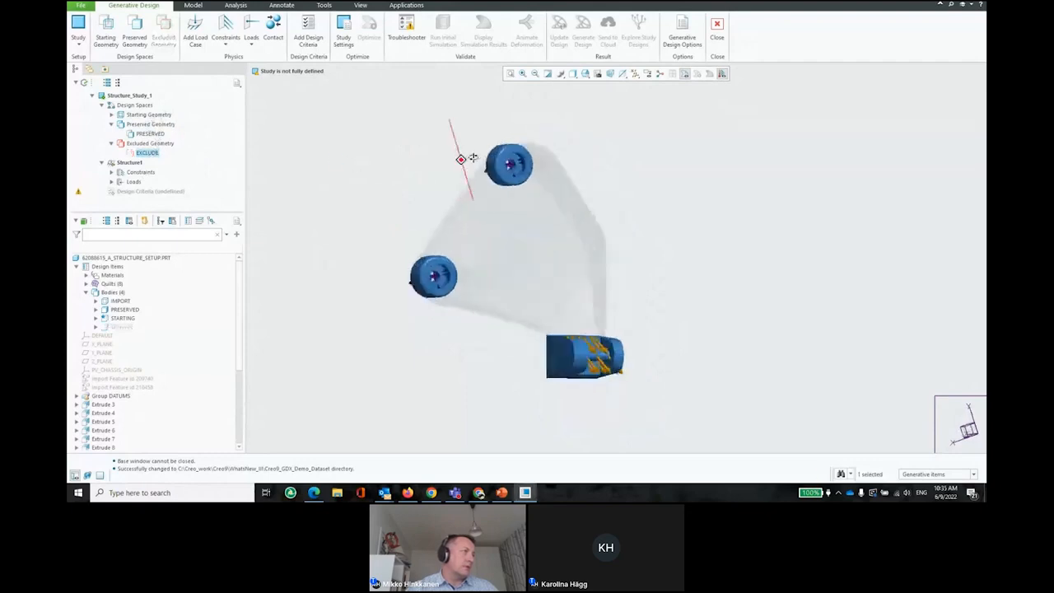
{"action": "left_click", "coordinate": [114, 173]}
{"action": "scroll", "coordinate": [167, 193], "scroll_direction": "down", "scroll_amount": 1}
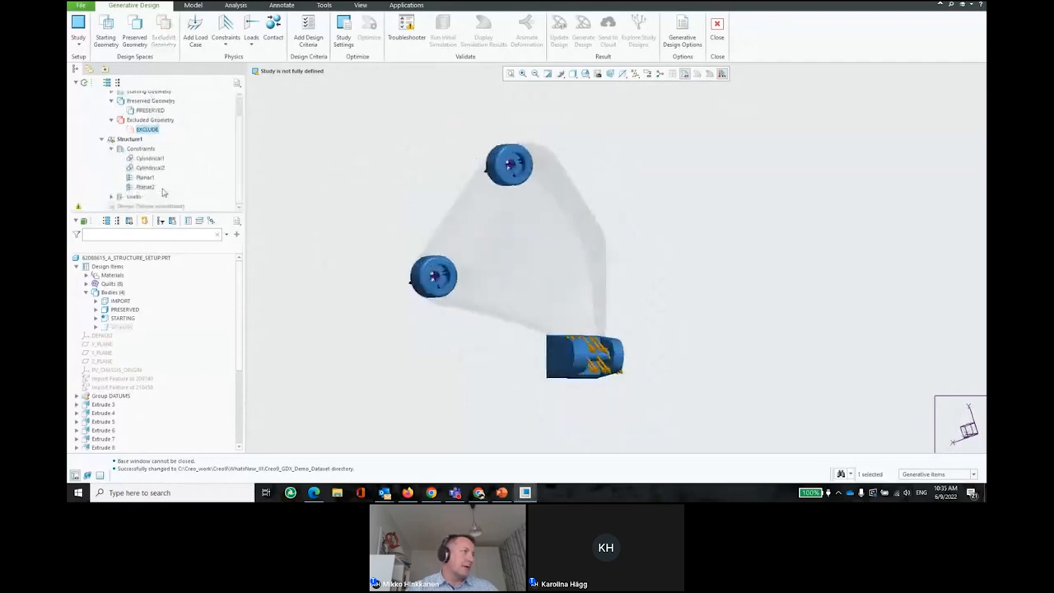
{"action": "left_click", "coordinate": [150, 159]}
{"action": "left_click", "coordinate": [149, 167]}
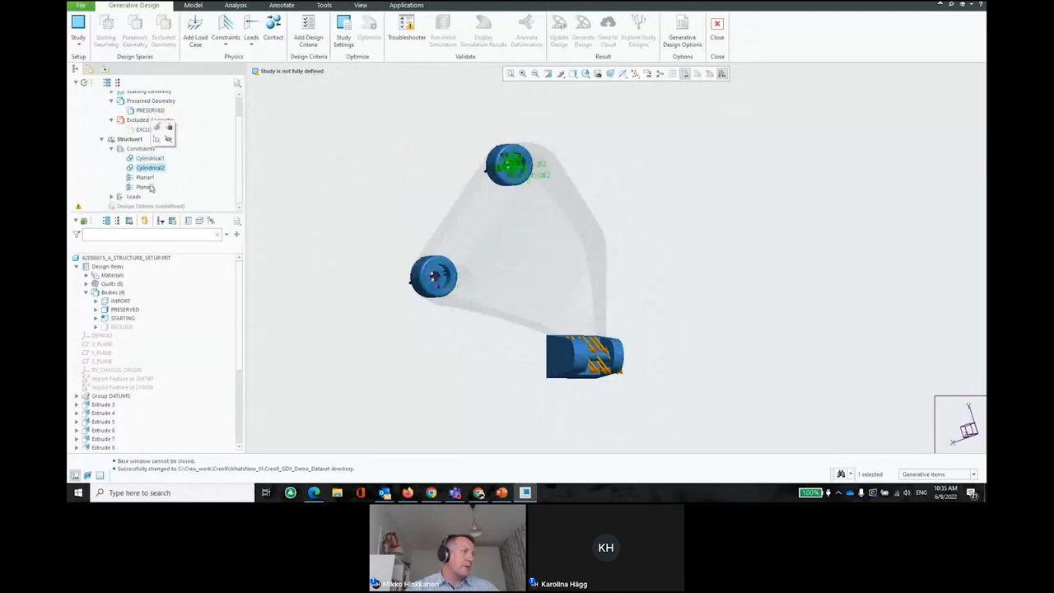
{"action": "left_click", "coordinate": [145, 187]}
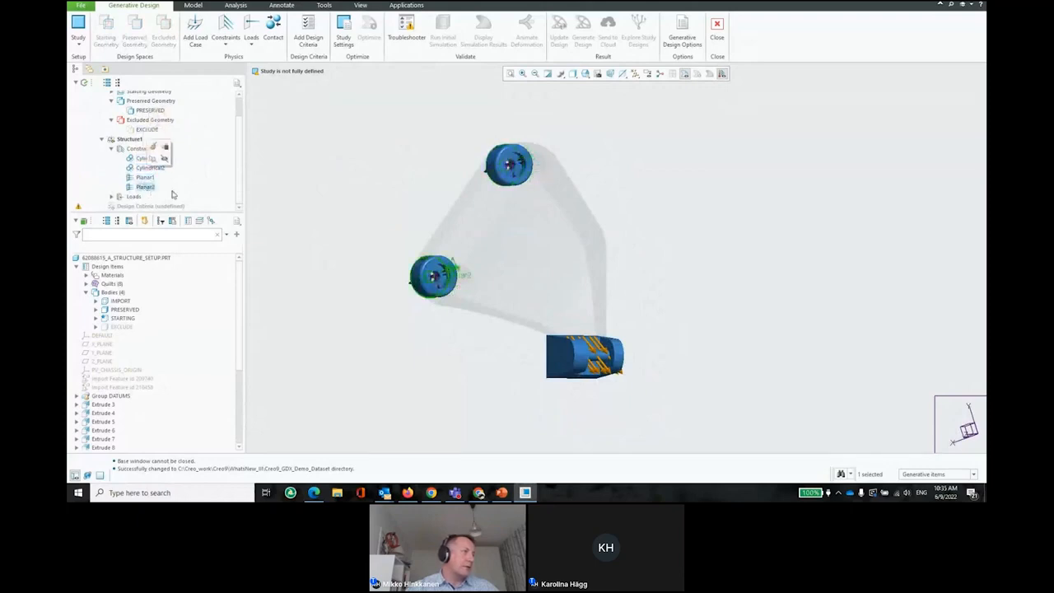
{"action": "left_click", "coordinate": [358, 198]}
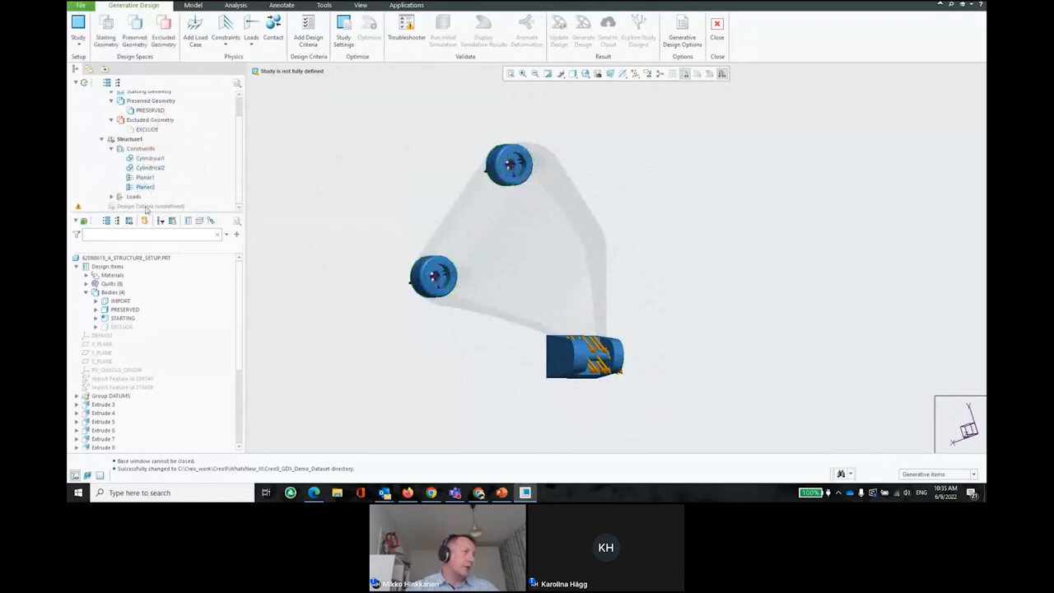
Highlight the Force1 load on the clevis end to check its placement, and collapse the Structure1 load case
{"action": "left_click", "coordinate": [112, 197]}
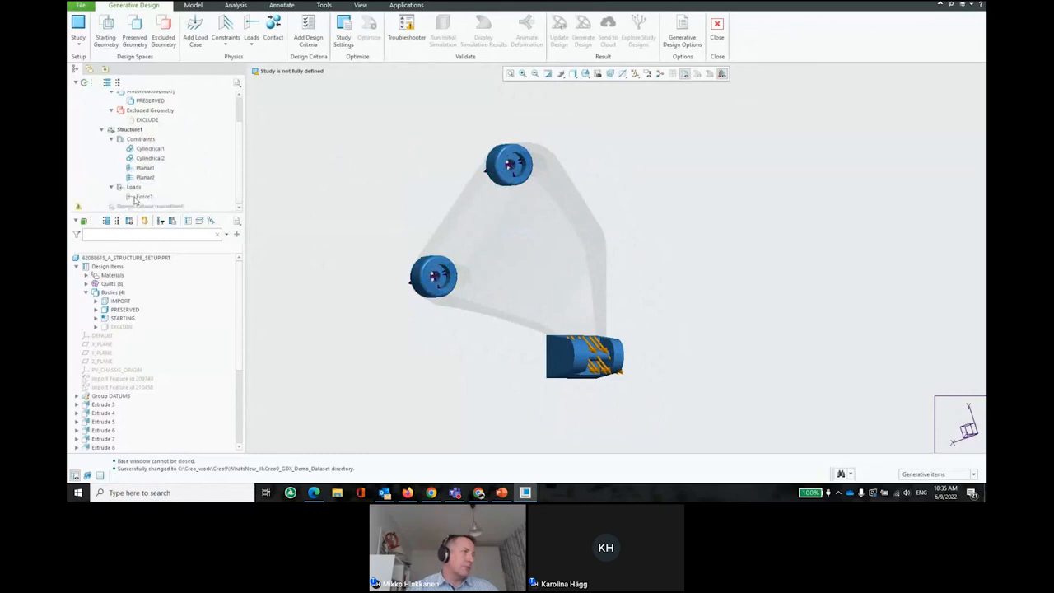
{"action": "left_click", "coordinate": [143, 197]}
{"action": "middle_click_drag", "start_coordinate": [580, 255], "coordinate": [588, 288]}
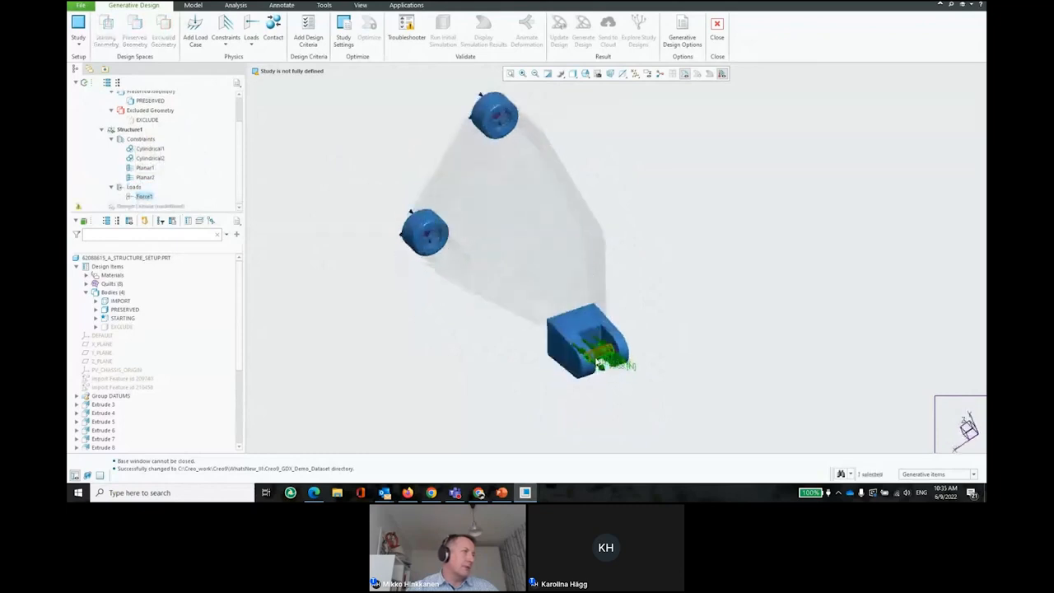
{"action": "left_click", "coordinate": [102, 130]}
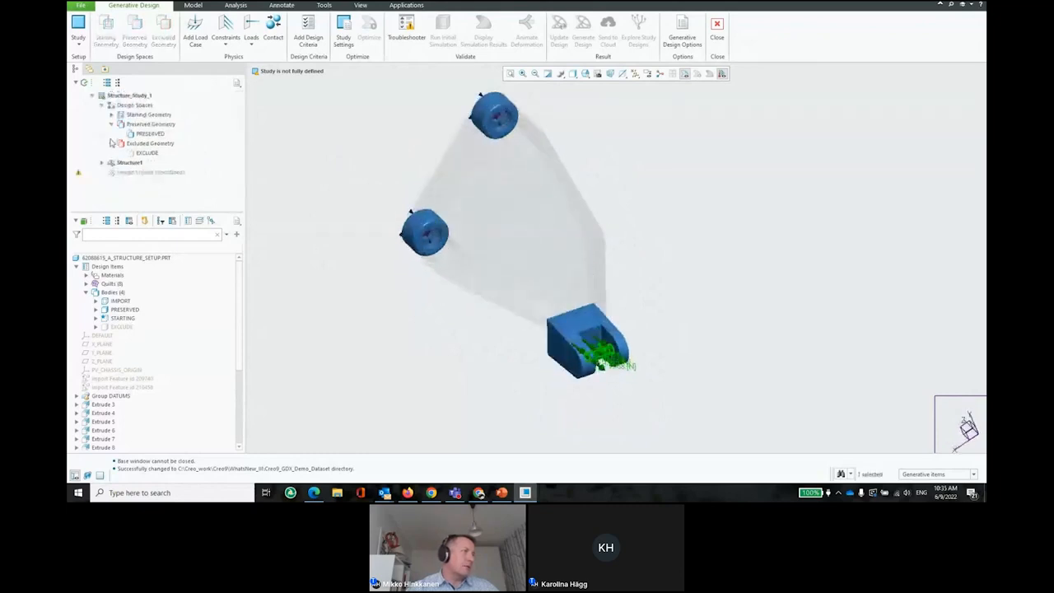
Add design criteria to the study with the design goal Minimize mass at a safety factor of 2
{"action": "left_click", "coordinate": [128, 174]}
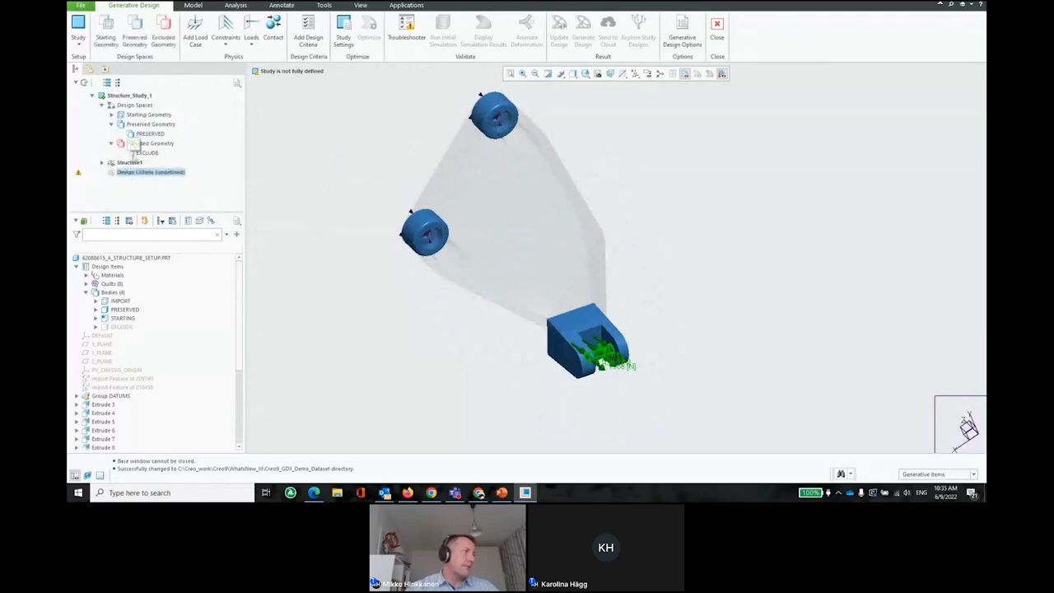
{"action": "left_click", "coordinate": [308, 37]}
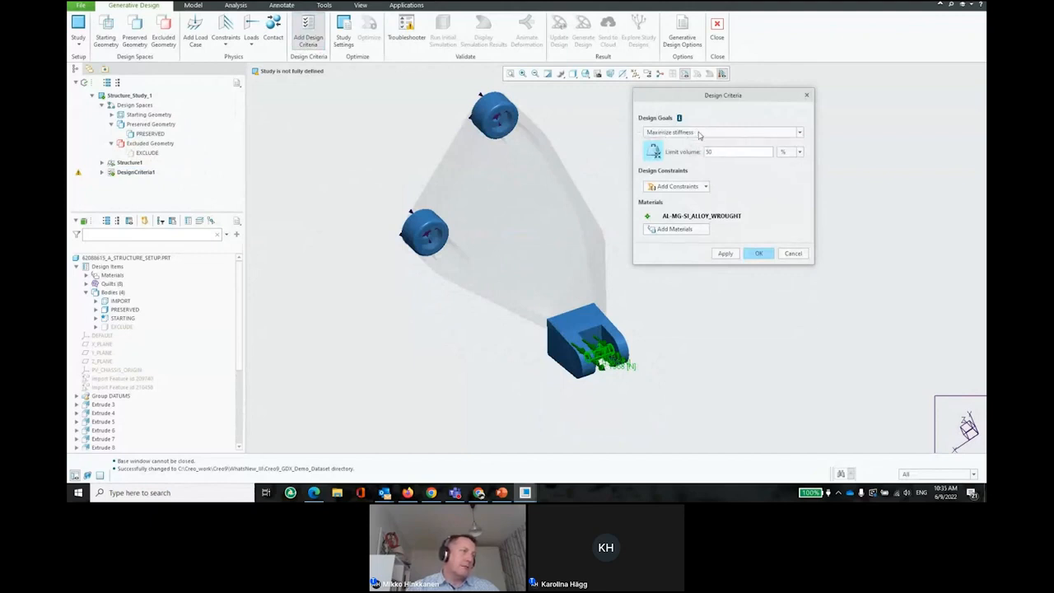
{"action": "left_click", "coordinate": [698, 133]}
{"action": "left_click", "coordinate": [706, 148]}
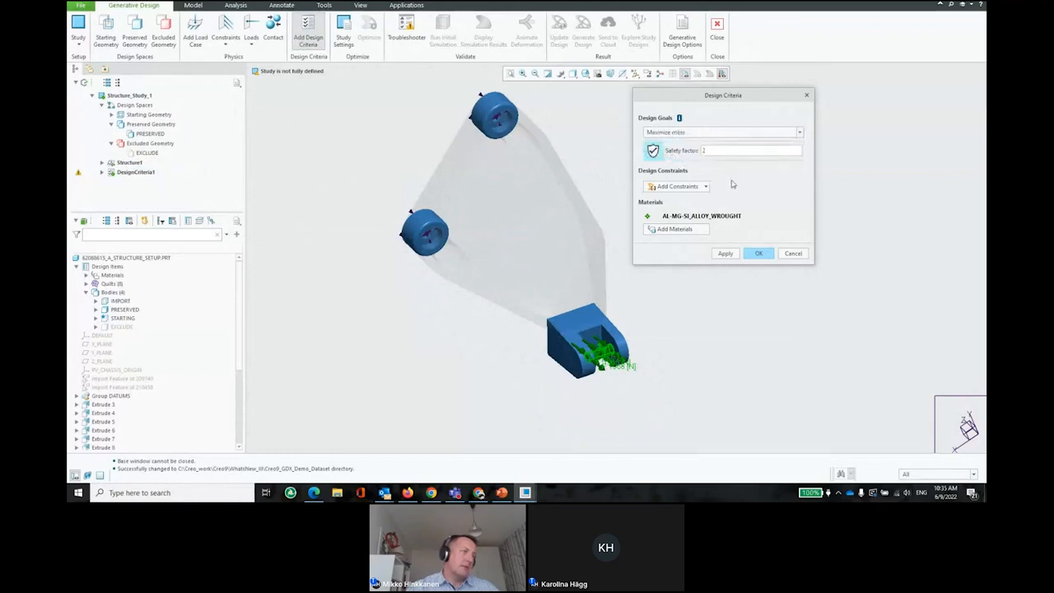
Review the available manufacturing and geometric constraints without adding any, and accept the design criteria with the AL-MG-SI_ALLOY_WROUGHT material
{"action": "left_click", "coordinate": [707, 188]}
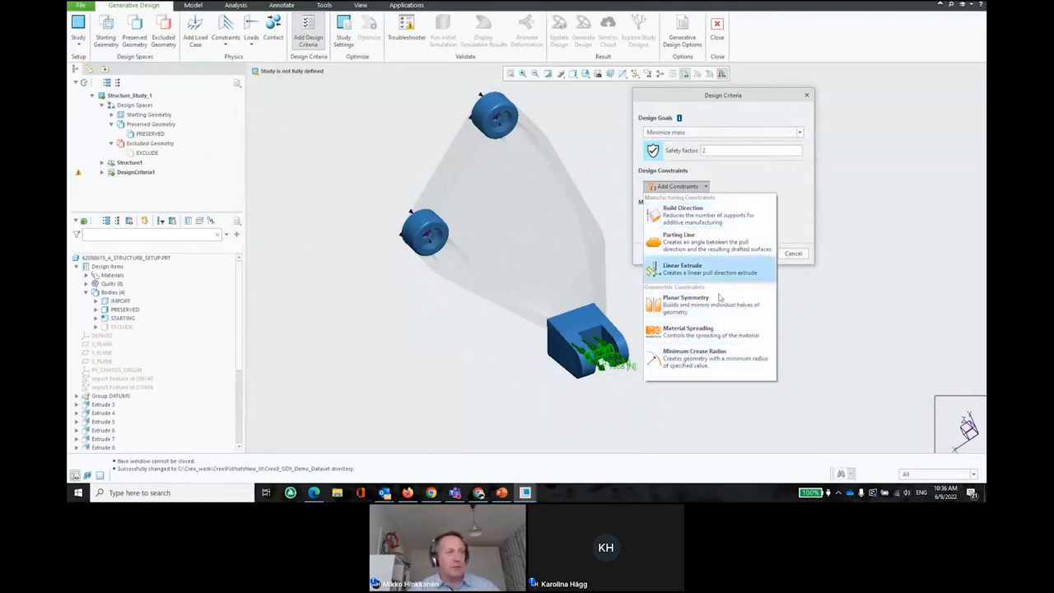
{"action": "left_click", "coordinate": [799, 187]}
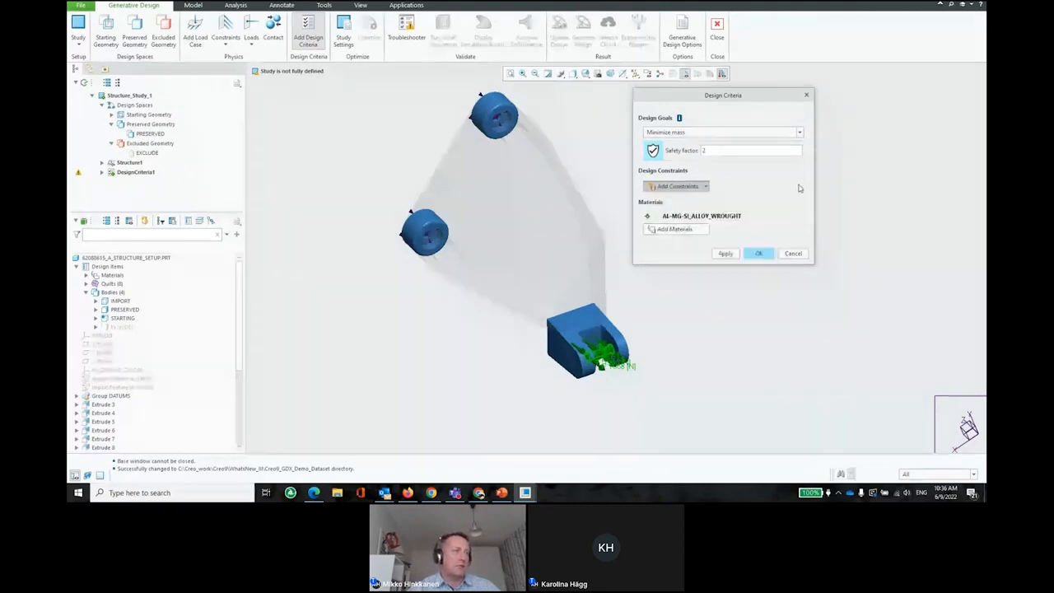
{"action": "left_click", "coordinate": [707, 188]}
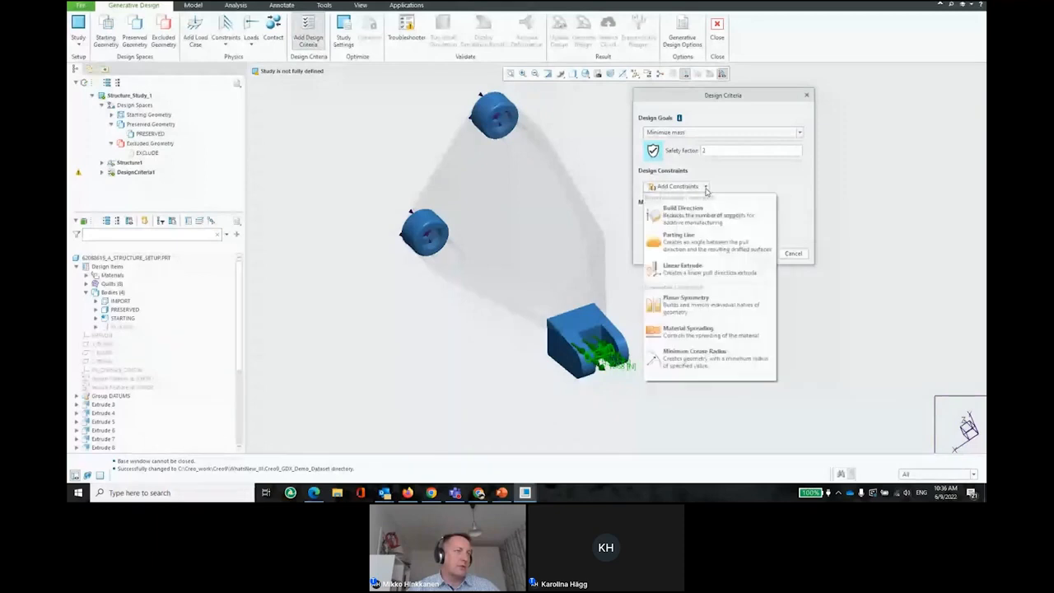
{"action": "left_click", "coordinate": [789, 182]}
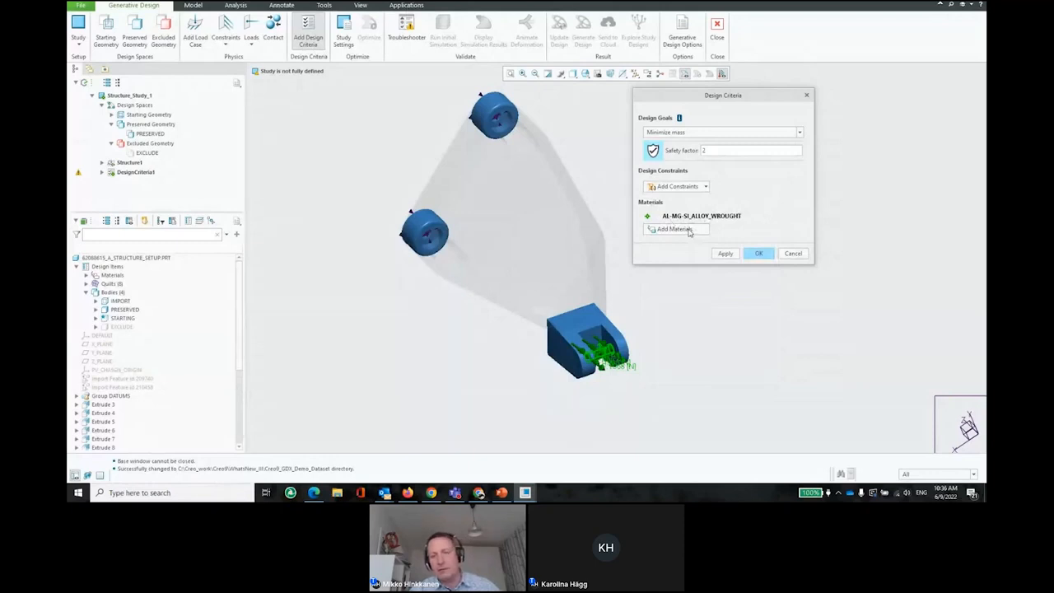
{"action": "mouse_move", "coordinate": [725, 219]}
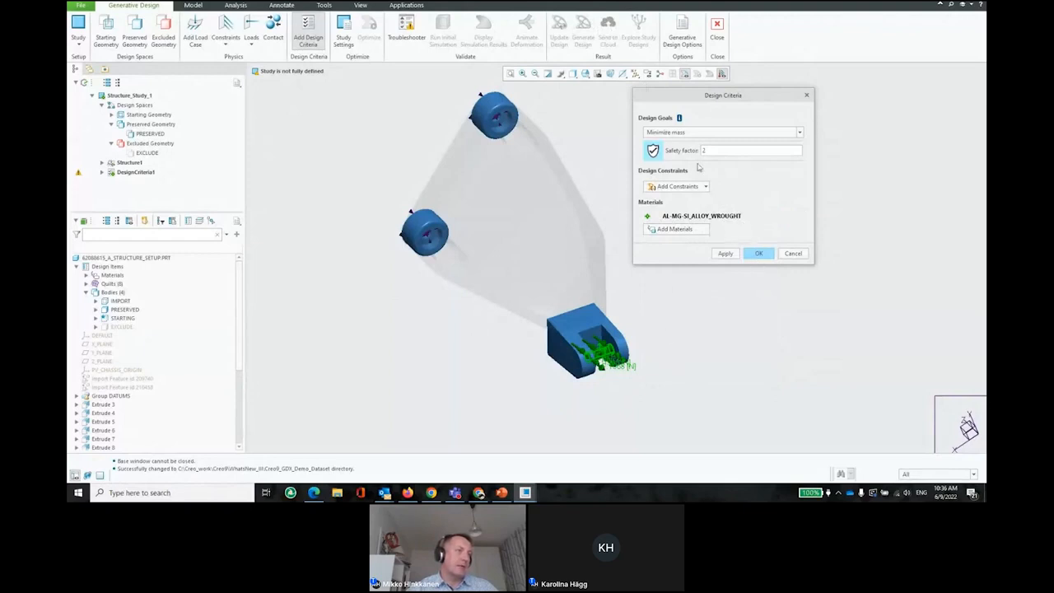
{"action": "left_click", "coordinate": [758, 253]}
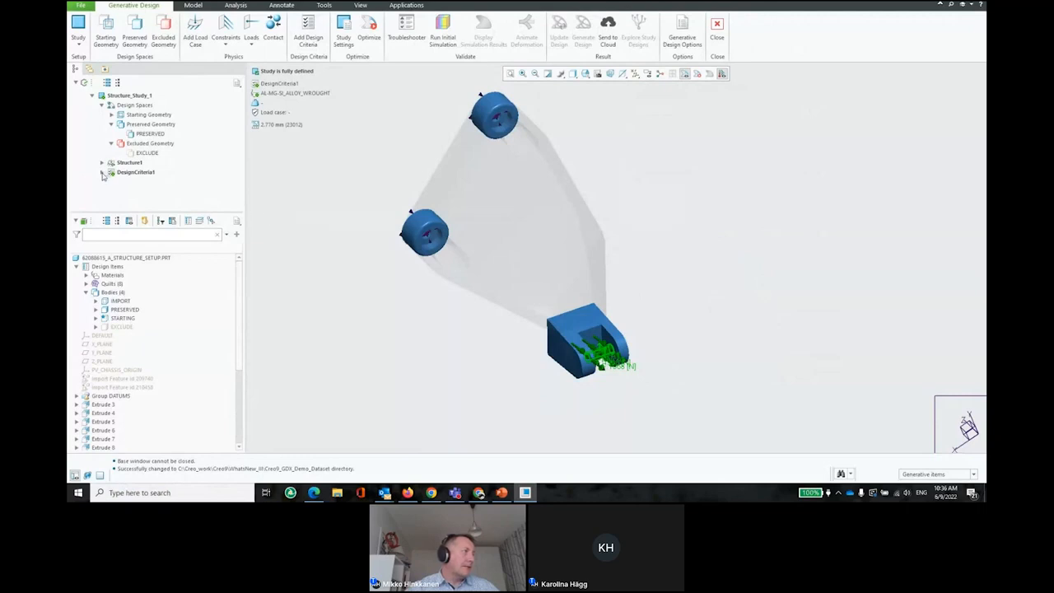
Accept the study settings with fidelity 2 and run the optimization of the study
{"action": "left_click", "coordinate": [343, 33]}
{"action": "left_click_drag", "start_coordinate": [881, 79], "coordinate": [681, 137]}
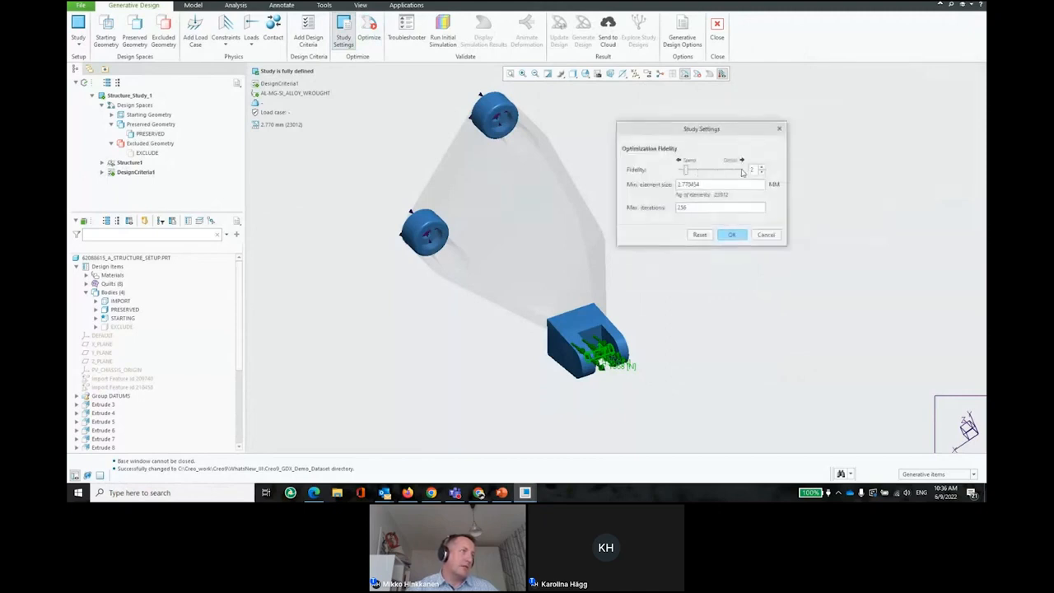
{"action": "left_click", "coordinate": [727, 236]}
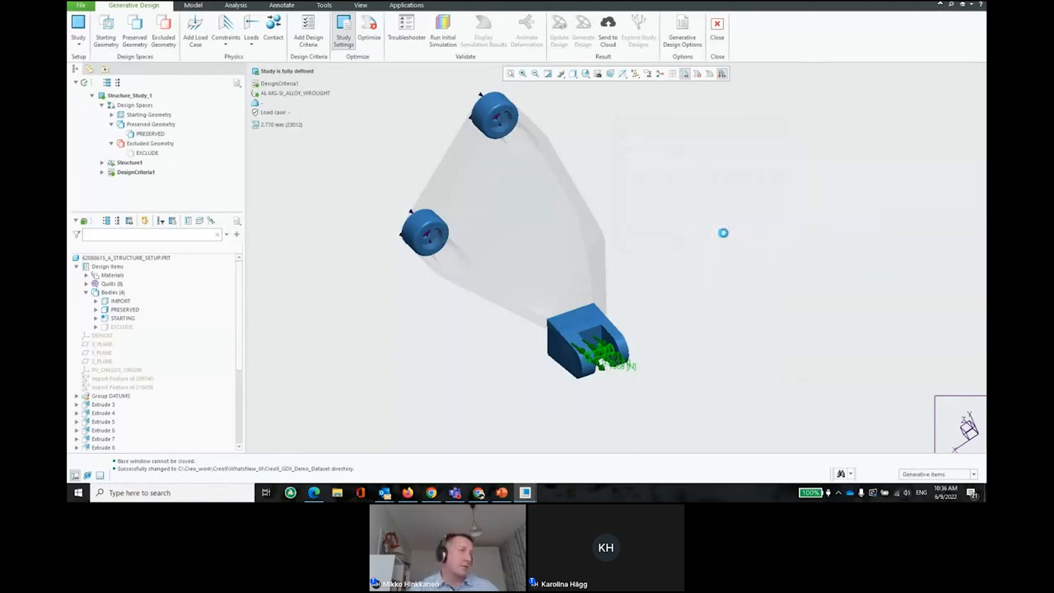
{"action": "left_click", "coordinate": [368, 28]}
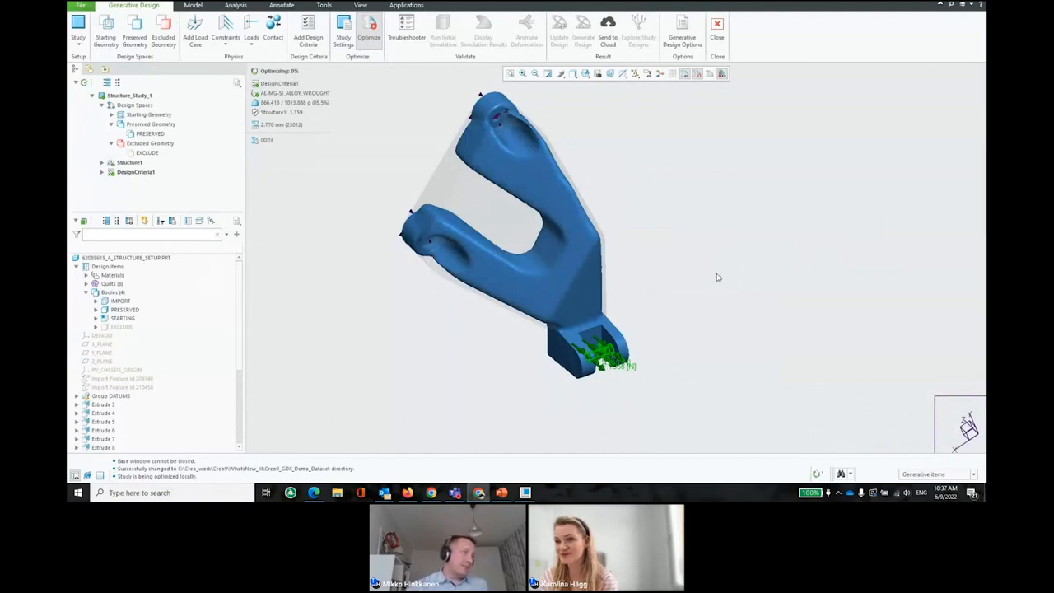
Examine the early optimization shape around the two mounting bosses and over the whole bracket
{"action": "mouse_move", "coordinate": [696, 263]}
{"action": "middle_mouse_down"}
{"action": "mouse_move", "coordinate": [682, 245]}
{"action": "mouse_move", "coordinate": [591, 272]}
{"action": "mouse_move", "coordinate": [626, 276]}
{"action": "mouse_move", "coordinate": [616, 237]}
{"action": "middle_mouse_up"}
{"action": "scroll", "coordinate": [426, 168], "scroll_direction": "down", "scroll_amount": 5}
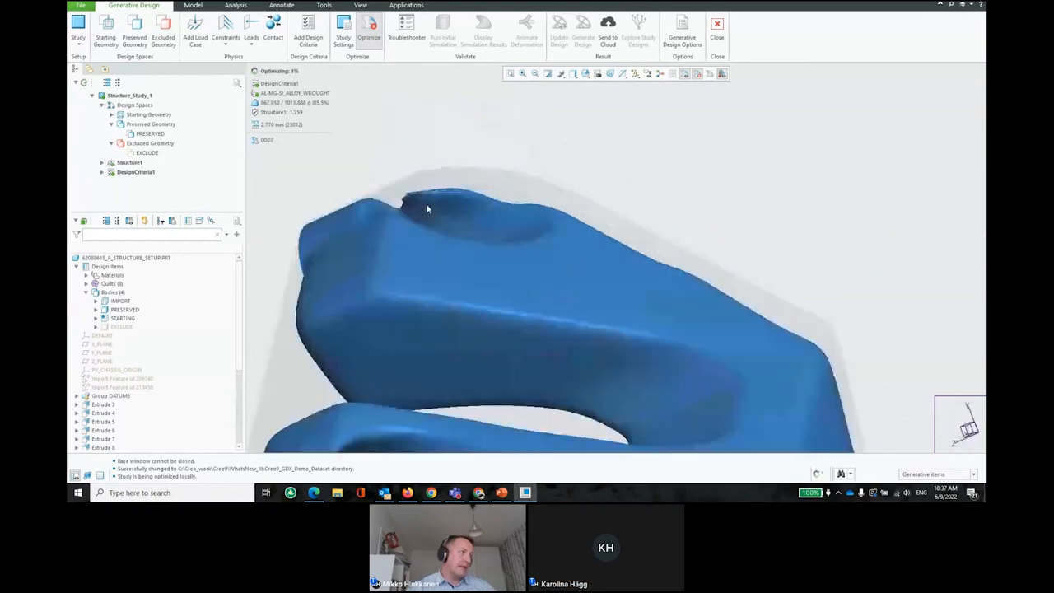
{"action": "scroll", "coordinate": [558, 149], "scroll_direction": "up", "scroll_amount": 1}
{"action": "scroll", "coordinate": [558, 149], "scroll_direction": "up", "scroll_amount": 2}
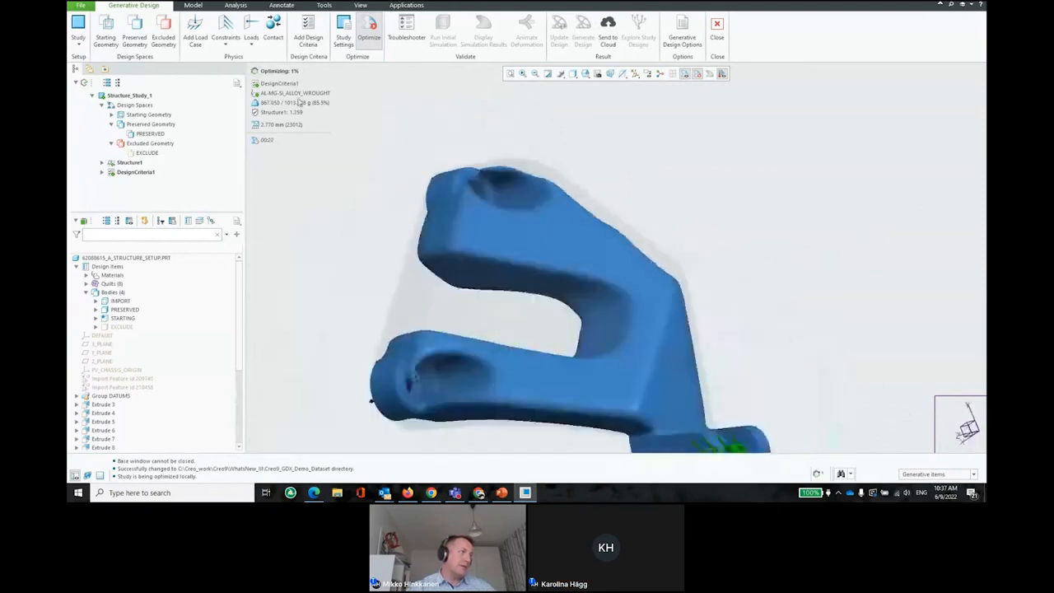
{"action": "scroll", "coordinate": [475, 174], "scroll_direction": "up", "scroll_amount": 2}
{"action": "middle_click_drag", "start_coordinate": [475, 173], "coordinate": [465, 183]}
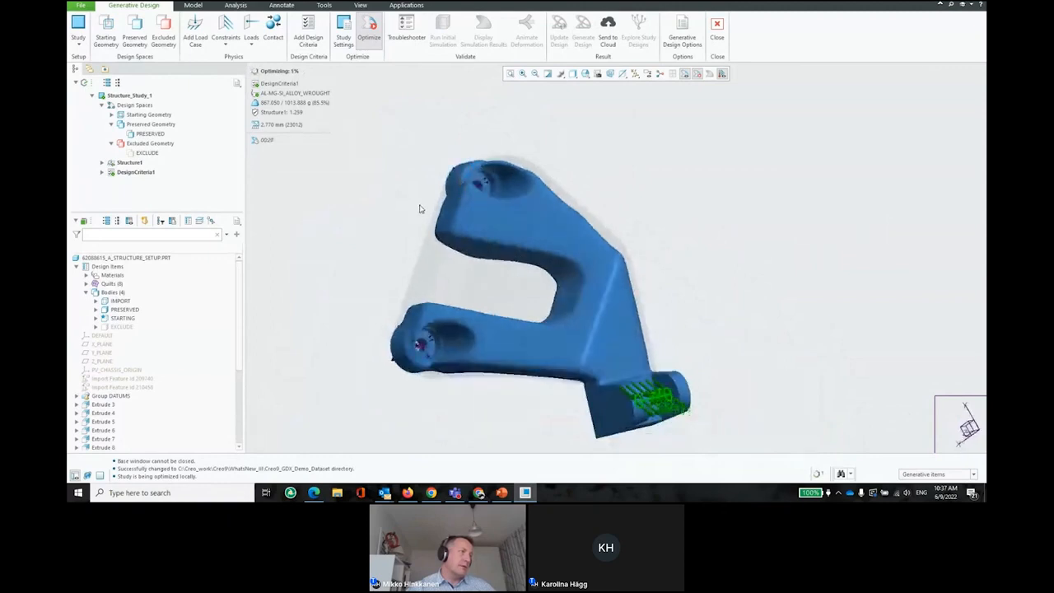
{"action": "middle_click_drag", "start_coordinate": [568, 191], "coordinate": [577, 159]}
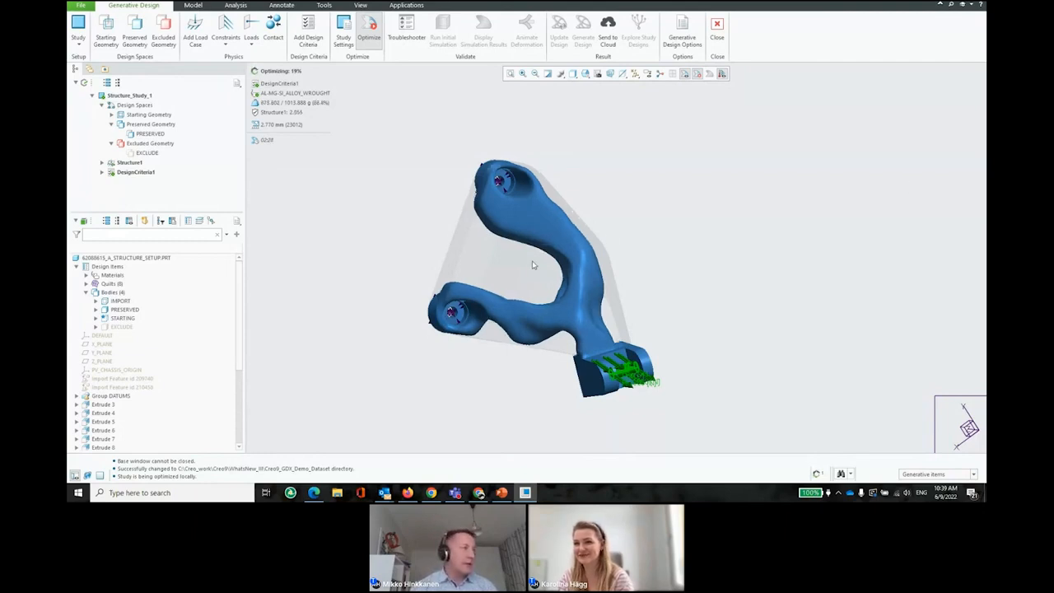
Examine the pockets that give access to the bolt holes in both mounting bosses as the optimization progresses
{"action": "mouse_move", "coordinate": [532, 263]}
{"action": "middle_mouse_down"}
{"action": "mouse_move", "coordinate": [568, 270]}
{"action": "mouse_move", "coordinate": [560, 249]}
{"action": "mouse_move", "coordinate": [585, 364]}
{"action": "middle_mouse_up"}
{"action": "scroll", "coordinate": [542, 321], "scroll_direction": "down", "scroll_amount": 4}
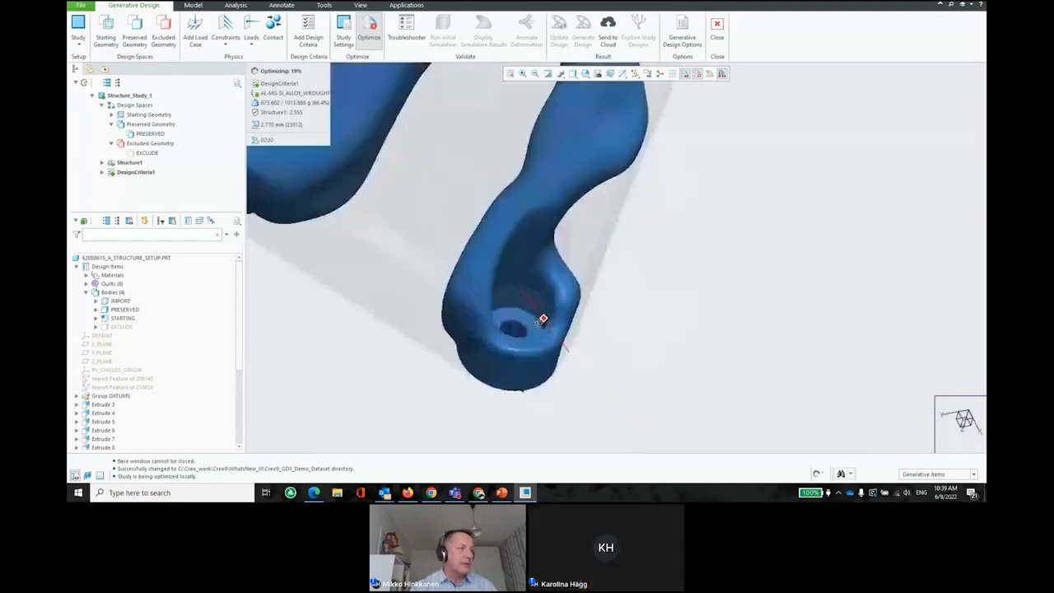
{"action": "mouse_move", "coordinate": [539, 321]}
{"action": "middle_mouse_down"}
{"action": "mouse_move", "coordinate": [533, 275]}
{"action": "mouse_move", "coordinate": [583, 305]}
{"action": "mouse_move", "coordinate": [568, 298]}
{"action": "mouse_move", "coordinate": [550, 354]}
{"action": "mouse_move", "coordinate": [478, 301]}
{"action": "mouse_move", "coordinate": [522, 313]}
{"action": "mouse_move", "coordinate": [587, 293]}
{"action": "middle_mouse_up"}
{"action": "scroll", "coordinate": [580, 333], "scroll_direction": "up", "scroll_amount": 2}
{"action": "scroll", "coordinate": [411, 329], "scroll_direction": "down", "scroll_amount": 2}
{"action": "scroll", "coordinate": [411, 329], "scroll_direction": "down", "scroll_amount": 2}
{"action": "mouse_move", "coordinate": [395, 333]}
{"action": "middle_mouse_down"}
{"action": "mouse_move", "coordinate": [397, 363]}
{"action": "mouse_move", "coordinate": [391, 351]}
{"action": "middle_mouse_up"}
{"action": "scroll", "coordinate": [428, 355], "scroll_direction": "up", "scroll_amount": 4}
{"action": "mouse_move", "coordinate": [448, 229]}
{"action": "middle_mouse_down"}
{"action": "mouse_move", "coordinate": [418, 157]}
{"action": "mouse_move", "coordinate": [398, 160]}
{"action": "mouse_move", "coordinate": [515, 235]}
{"action": "mouse_move", "coordinate": [517, 219]}
{"action": "mouse_move", "coordinate": [434, 179]}
{"action": "mouse_move", "coordinate": [559, 214]}
{"action": "middle_mouse_up"}
{"action": "scroll", "coordinate": [577, 223], "scroll_direction": "down", "scroll_amount": 3}
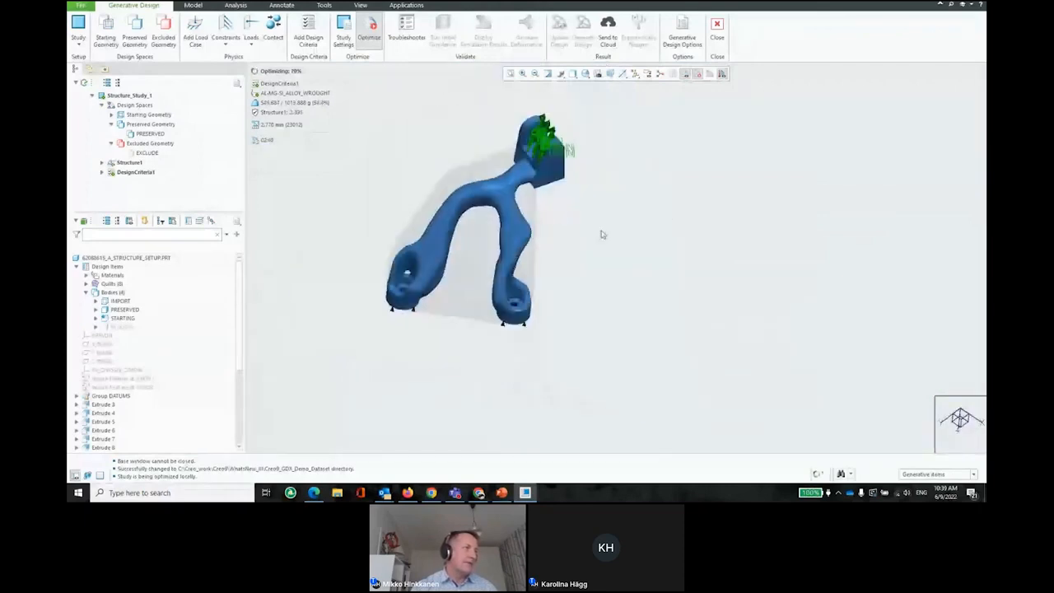
{"action": "scroll", "coordinate": [503, 170], "scroll_direction": "up", "scroll_amount": 2}
{"action": "middle_click_drag", "start_coordinate": [503, 169], "coordinate": [433, 275]}
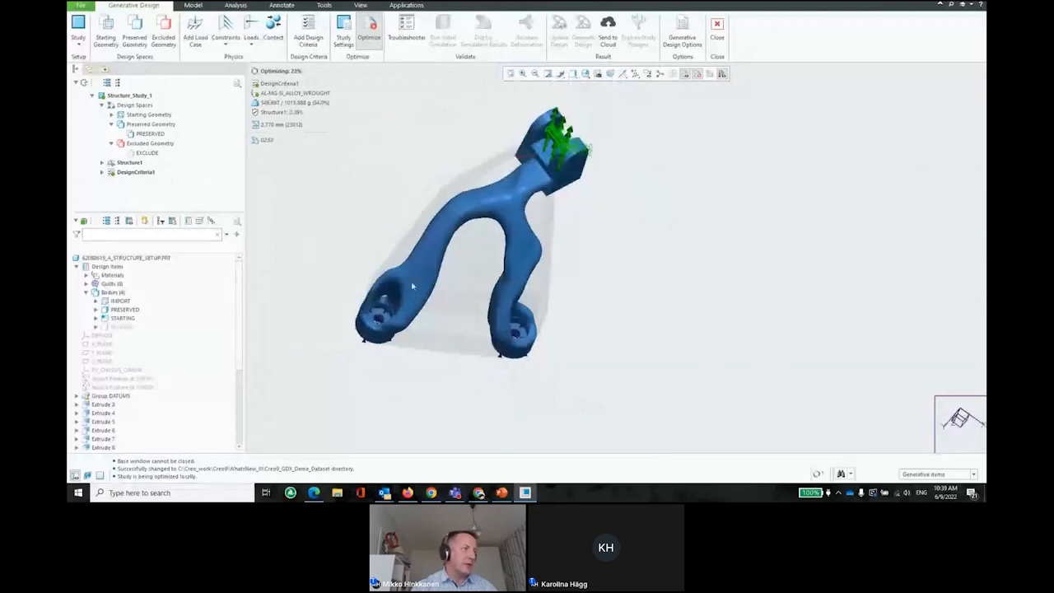
Inspect the outer side of one mounting boss for openings in the material, and view the bracket from the clevis side
{"action": "scroll", "coordinate": [412, 286], "scroll_direction": "up", "scroll_amount": 3}
{"action": "scroll", "coordinate": [382, 299], "scroll_direction": "up", "scroll_amount": 3}
{"action": "middle_click_drag", "start_coordinate": [382, 298], "coordinate": [597, 262]}
{"action": "scroll", "coordinate": [428, 249], "scroll_direction": "down", "scroll_amount": 2}
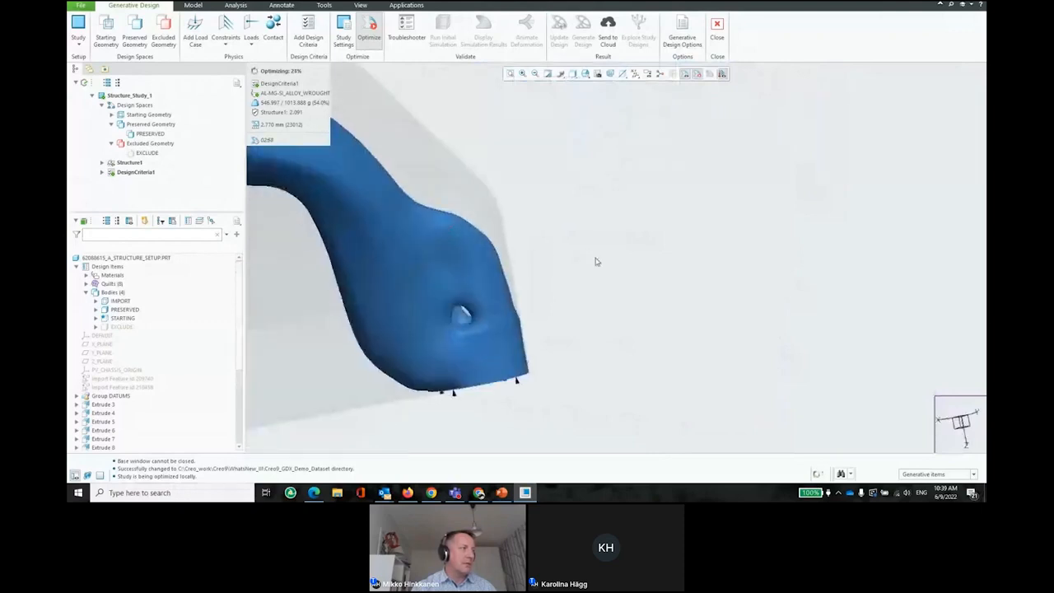
{"action": "scroll", "coordinate": [695, 241], "scroll_direction": "down", "scroll_amount": 3}
{"action": "middle_click_drag", "start_coordinate": [679, 256], "coordinate": [699, 263]}
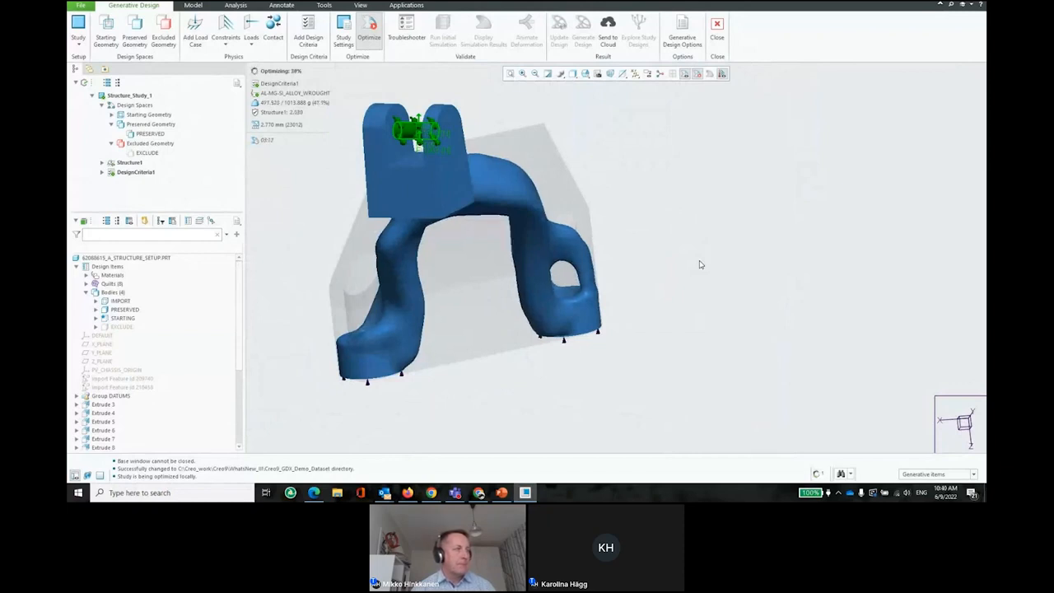
Follow how the leg with the side opening thins and splits by viewing the evolving bracket from several sides
{"action": "mouse_move", "coordinate": [609, 284]}
{"action": "middle_mouse_down"}
{"action": "mouse_move", "coordinate": [483, 275]}
{"action": "mouse_move", "coordinate": [421, 296]}
{"action": "mouse_move", "coordinate": [400, 320]}
{"action": "mouse_move", "coordinate": [558, 327]}
{"action": "middle_mouse_up"}
{"action": "scroll", "coordinate": [553, 291], "scroll_direction": "down", "scroll_amount": 3}
{"action": "middle_click_drag", "start_coordinate": [554, 291], "coordinate": [683, 288]}
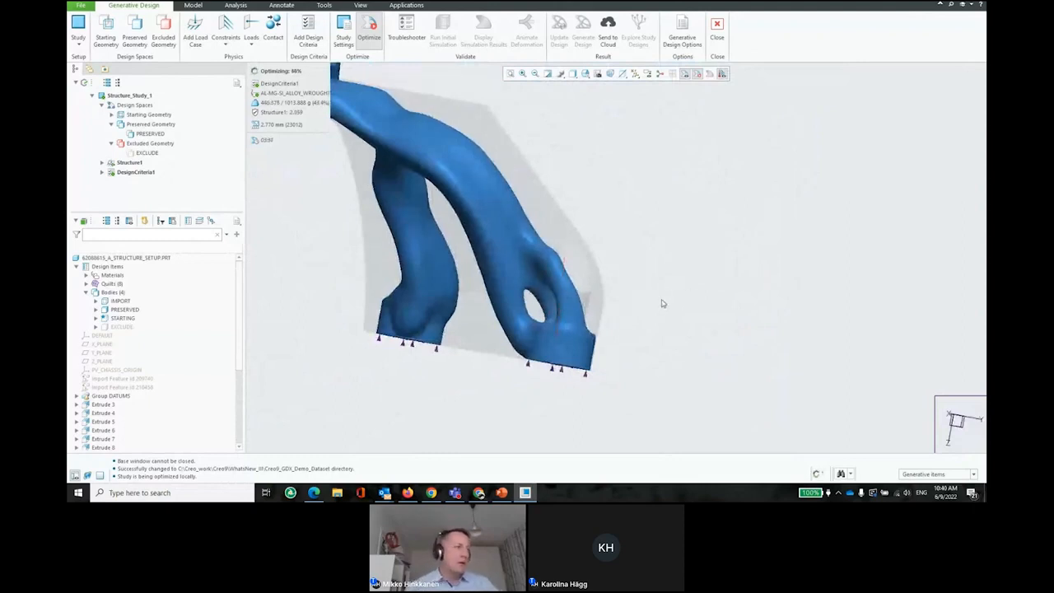
{"action": "mouse_move", "coordinate": [661, 300]}
{"action": "middle_mouse_down"}
{"action": "mouse_move", "coordinate": [605, 305]}
{"action": "mouse_move", "coordinate": [683, 298]}
{"action": "mouse_move", "coordinate": [650, 314]}
{"action": "middle_mouse_up"}
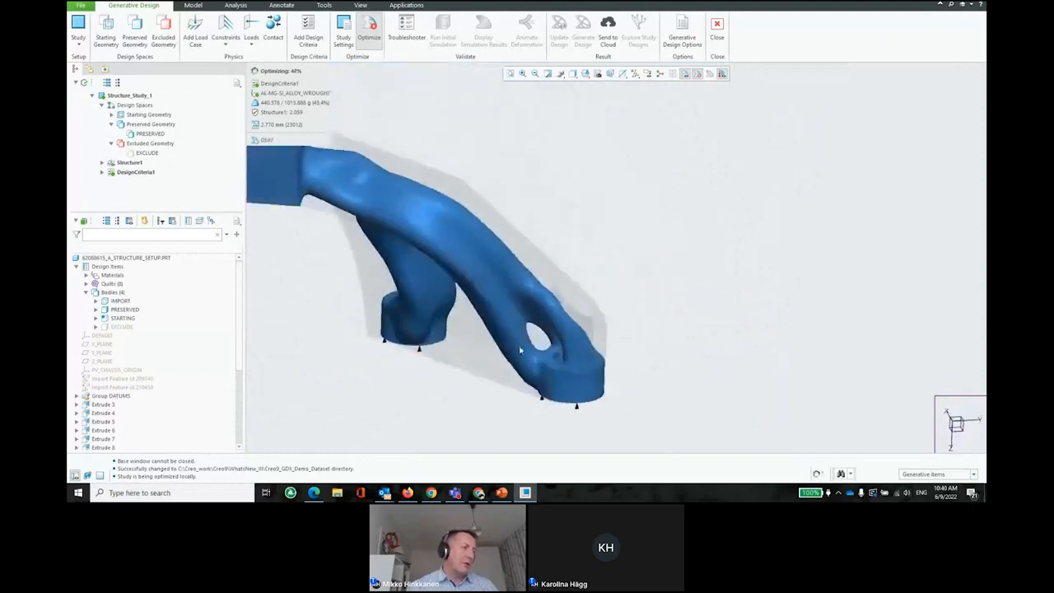
{"action": "mouse_move", "coordinate": [549, 310]}
{"action": "middle_mouse_down"}
{"action": "mouse_move", "coordinate": [499, 301]}
{"action": "mouse_move", "coordinate": [422, 320]}
{"action": "mouse_move", "coordinate": [421, 341]}
{"action": "mouse_move", "coordinate": [532, 330]}
{"action": "middle_mouse_up"}
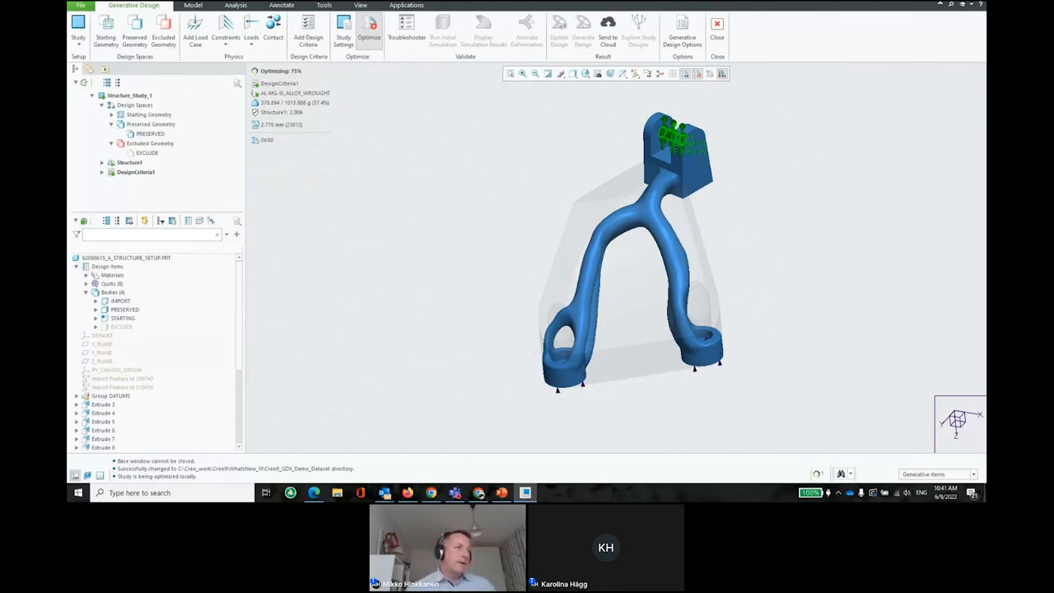
{"action": "scroll", "coordinate": [623, 322], "scroll_direction": "down", "scroll_amount": 3}
{"action": "mouse_move", "coordinate": [618, 318]}
{"action": "middle_mouse_down"}
{"action": "mouse_move", "coordinate": [679, 294]}
{"action": "mouse_move", "coordinate": [769, 337]}
{"action": "mouse_move", "coordinate": [738, 334]}
{"action": "mouse_move", "coordinate": [734, 321]}
{"action": "middle_mouse_up"}
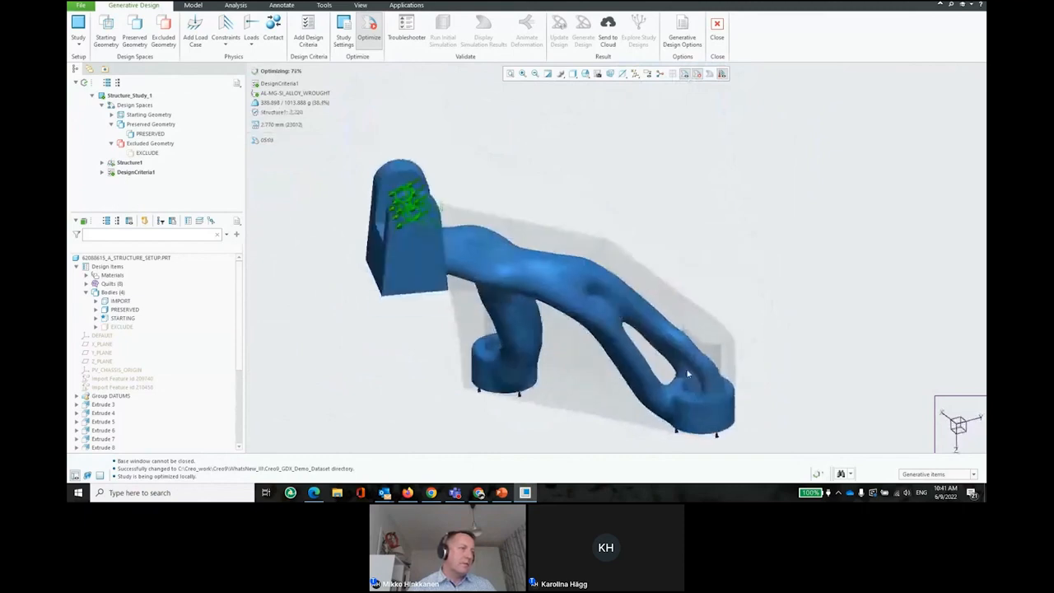
{"action": "mouse_move", "coordinate": [634, 327]}
{"action": "middle_mouse_down"}
{"action": "mouse_move", "coordinate": [566, 312]}
{"action": "mouse_move", "coordinate": [597, 365]}
{"action": "mouse_move", "coordinate": [682, 343]}
{"action": "mouse_move", "coordinate": [710, 296]}
{"action": "mouse_move", "coordinate": [642, 317]}
{"action": "mouse_move", "coordinate": [572, 313]}
{"action": "mouse_move", "coordinate": [568, 327]}
{"action": "mouse_move", "coordinate": [665, 275]}
{"action": "mouse_move", "coordinate": [510, 288]}
{"action": "middle_mouse_up"}
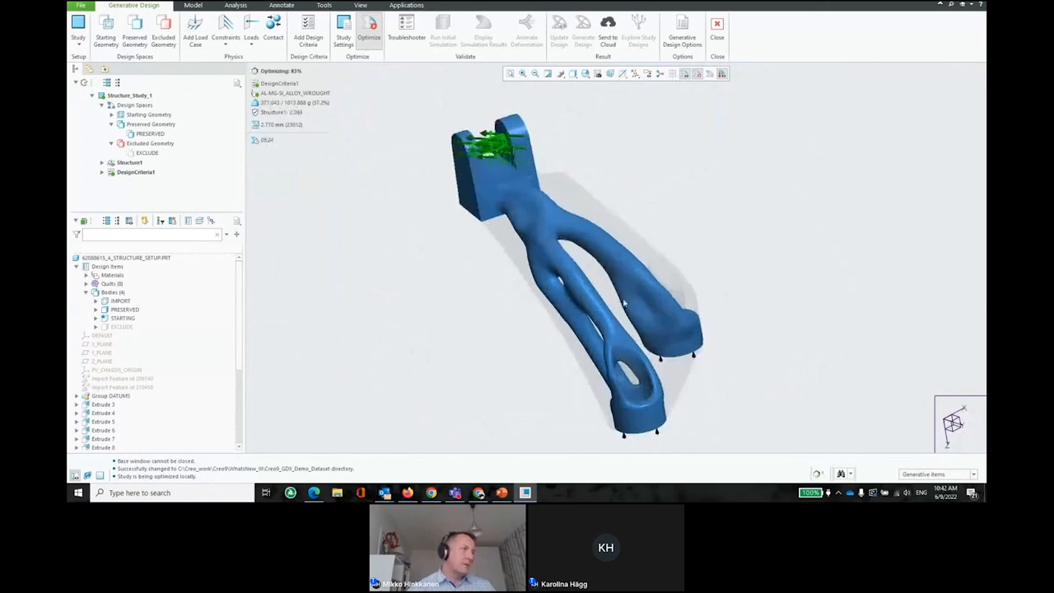
{"action": "middle_click_drag", "start_coordinate": [647, 292], "coordinate": [508, 248]}
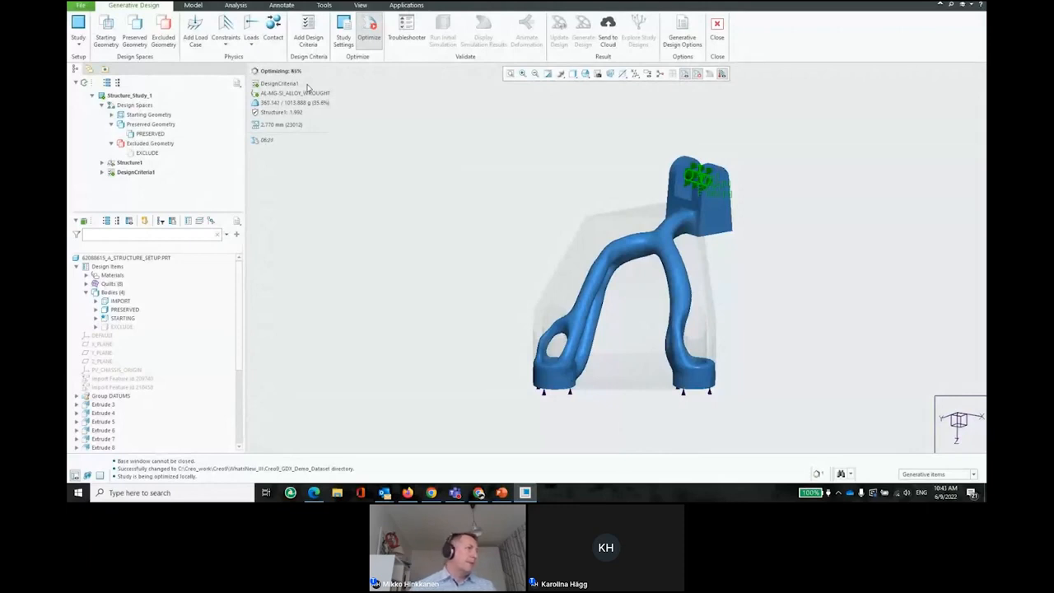
Inspect the split leg up close and view the whole bracket until the optimization ends
{"action": "scroll", "coordinate": [581, 318], "scroll_direction": "down", "scroll_amount": 3}
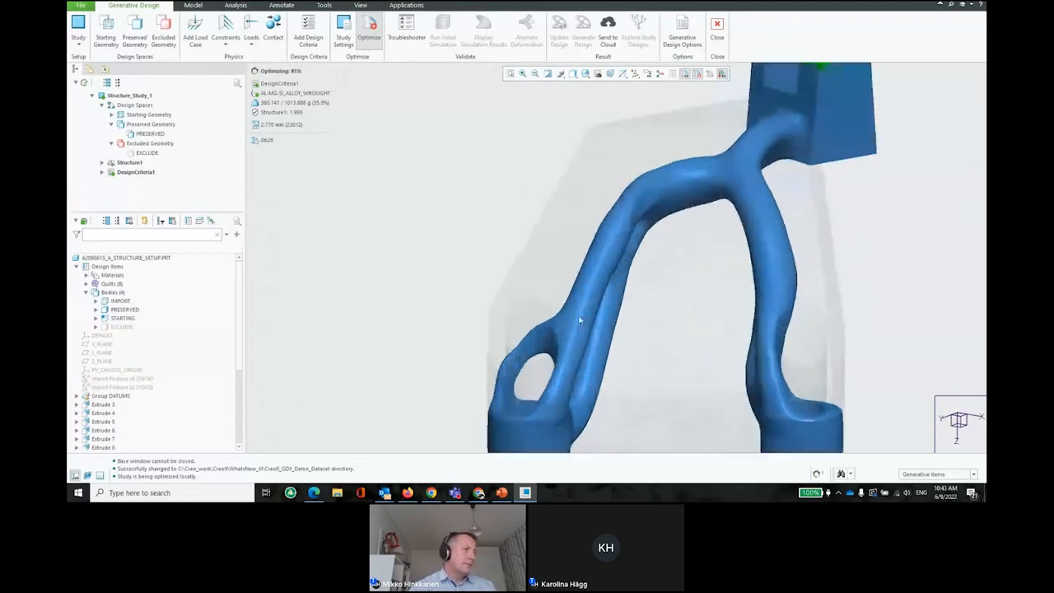
{"action": "mouse_move", "coordinate": [581, 320]}
{"action": "middle_mouse_down"}
{"action": "mouse_move", "coordinate": [617, 308]}
{"action": "mouse_move", "coordinate": [659, 320]}
{"action": "mouse_move", "coordinate": [635, 325]}
{"action": "middle_mouse_up"}
{"action": "scroll", "coordinate": [636, 325], "scroll_direction": "up", "scroll_amount": 1}
{"action": "mouse_move", "coordinate": [528, 216]}
{"action": "middle_mouse_down"}
{"action": "mouse_move", "coordinate": [571, 286]}
{"action": "mouse_move", "coordinate": [542, 202]}
{"action": "mouse_move", "coordinate": [576, 207]}
{"action": "mouse_move", "coordinate": [558, 214]}
{"action": "middle_mouse_up"}
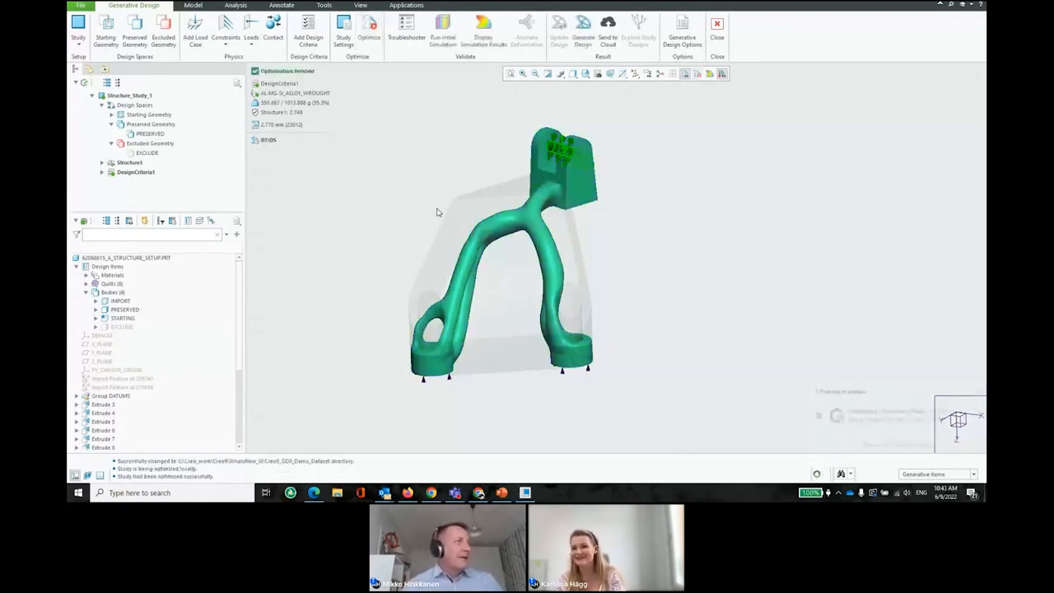
Examine the finished optimized bracket as a whole and up close at the mounting boss with the side opening
{"action": "mouse_move", "coordinate": [492, 141]}
{"action": "middle_mouse_down"}
{"action": "mouse_move", "coordinate": [552, 220]}
{"action": "mouse_move", "coordinate": [623, 174]}
{"action": "mouse_move", "coordinate": [654, 182]}
{"action": "mouse_move", "coordinate": [955, 420]}
{"action": "middle_mouse_up"}
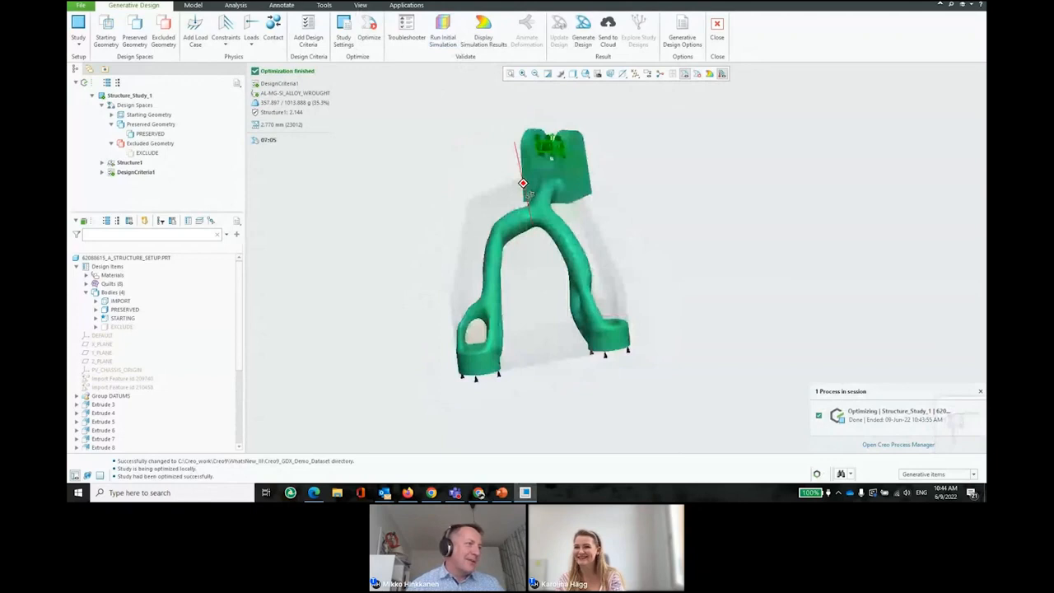
{"action": "middle_click_drag", "start_coordinate": [529, 195], "coordinate": [514, 207]}
{"action": "scroll", "coordinate": [512, 334], "scroll_direction": "down", "scroll_amount": 3}
{"action": "mouse_move", "coordinate": [460, 357]}
{"action": "middle_mouse_down"}
{"action": "mouse_move", "coordinate": [513, 362]}
{"action": "mouse_move", "coordinate": [487, 355]}
{"action": "mouse_move", "coordinate": [497, 342]}
{"action": "mouse_move", "coordinate": [420, 353]}
{"action": "mouse_move", "coordinate": [734, 278]}
{"action": "mouse_move", "coordinate": [633, 329]}
{"action": "mouse_move", "coordinate": [579, 311]}
{"action": "mouse_move", "coordinate": [703, 316]}
{"action": "mouse_move", "coordinate": [447, 211]}
{"action": "middle_mouse_up"}
{"action": "scroll", "coordinate": [634, 330], "scroll_direction": "up", "scroll_amount": 5}
{"action": "scroll", "coordinate": [579, 311], "scroll_direction": "down", "scroll_amount": 5}
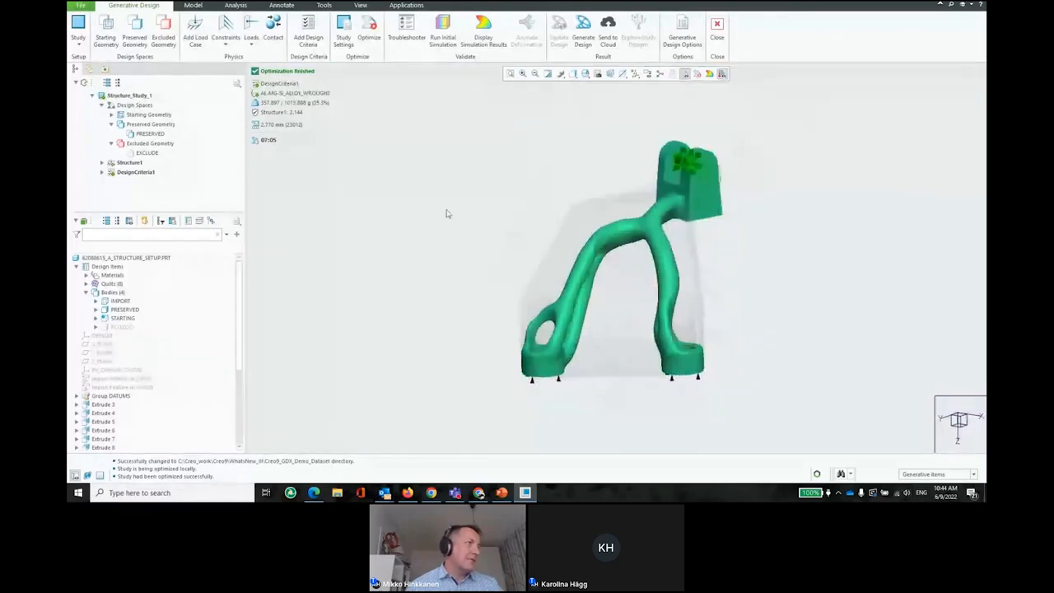
Display the simulation results of the optimized bracket as Von Mises stress in MPa
{"action": "left_click", "coordinate": [475, 36]}
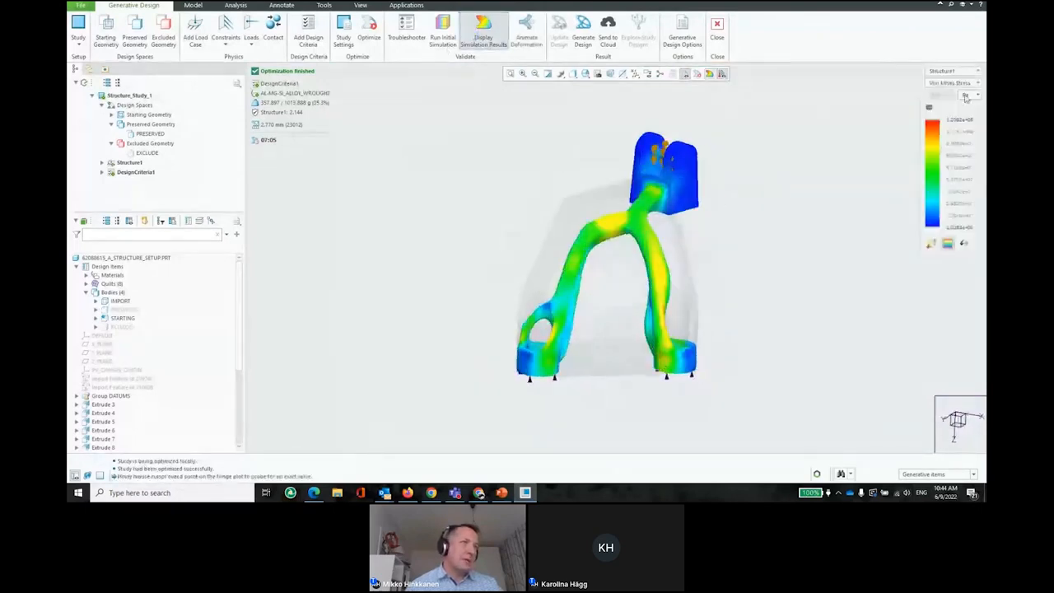
{"action": "left_click", "coordinate": [965, 98]}
{"action": "left_click", "coordinate": [947, 130]}
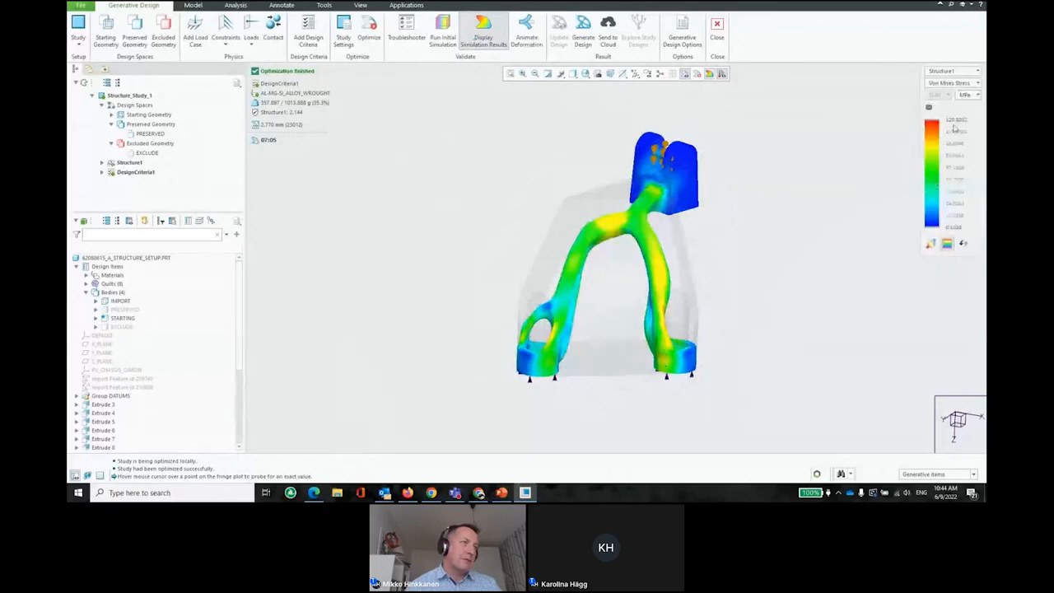
Locate the minimum and maximum stress points on the bracket and examine the high-stress area at the mounting boss edge
{"action": "middle_click_drag", "start_coordinate": [650, 272], "coordinate": [624, 273]}
{"action": "middle_click_drag", "start_coordinate": [608, 267], "coordinate": [641, 268]}
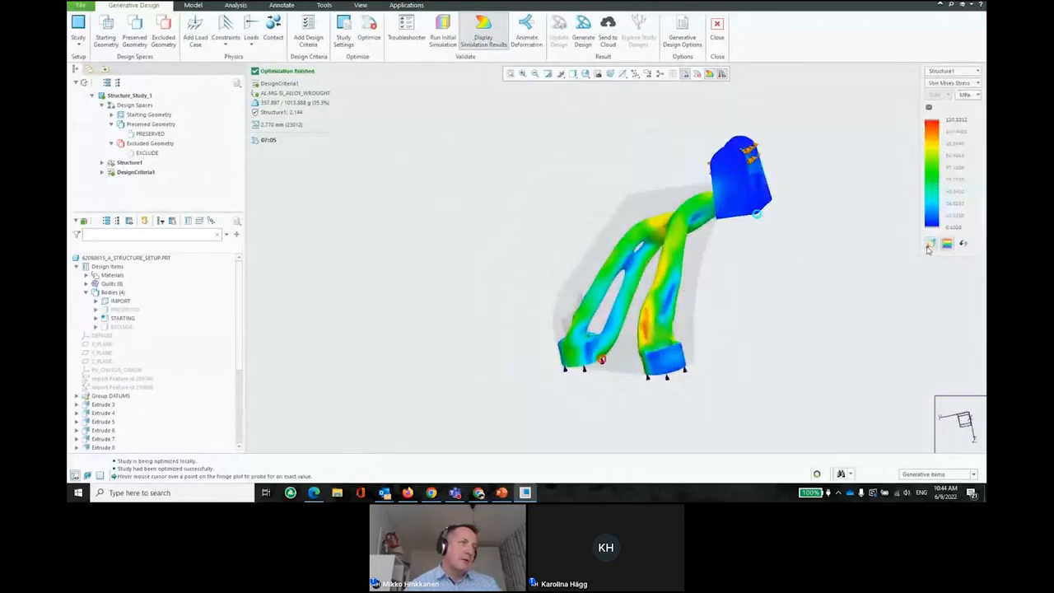
{"action": "scroll", "coordinate": [621, 387], "scroll_direction": "down", "scroll_amount": 3}
{"action": "middle_click_drag", "start_coordinate": [622, 387], "coordinate": [659, 407]}
{"action": "scroll", "coordinate": [657, 407], "scroll_direction": "down", "scroll_amount": 5}
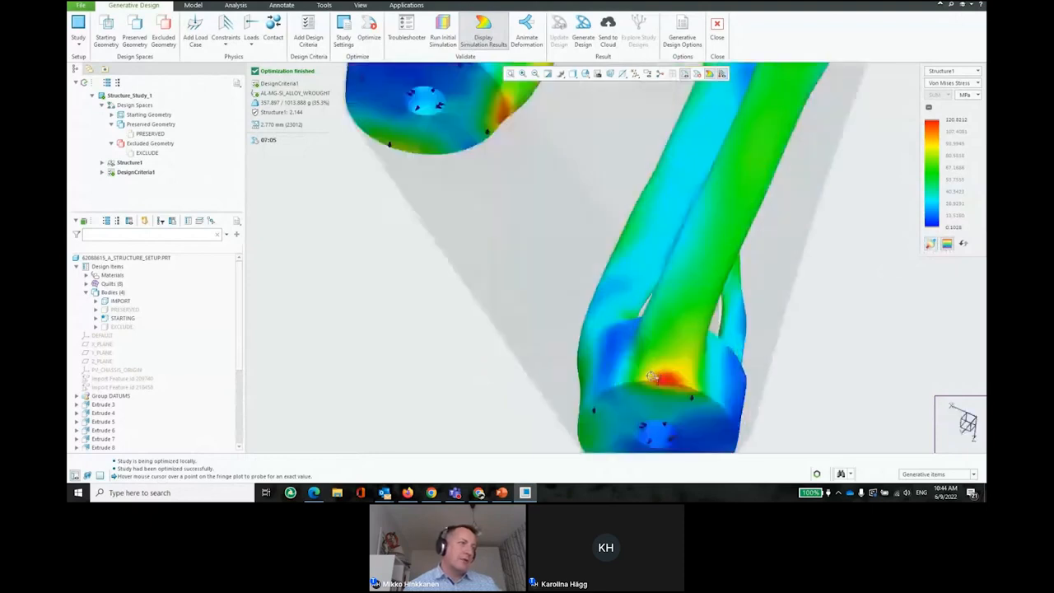
Examine the Von Mises stress along both bracket legs, up close at the high-stress area of the single leg, and across the whole bracket
{"action": "scroll", "coordinate": [651, 370], "scroll_direction": "up", "scroll_amount": 5}
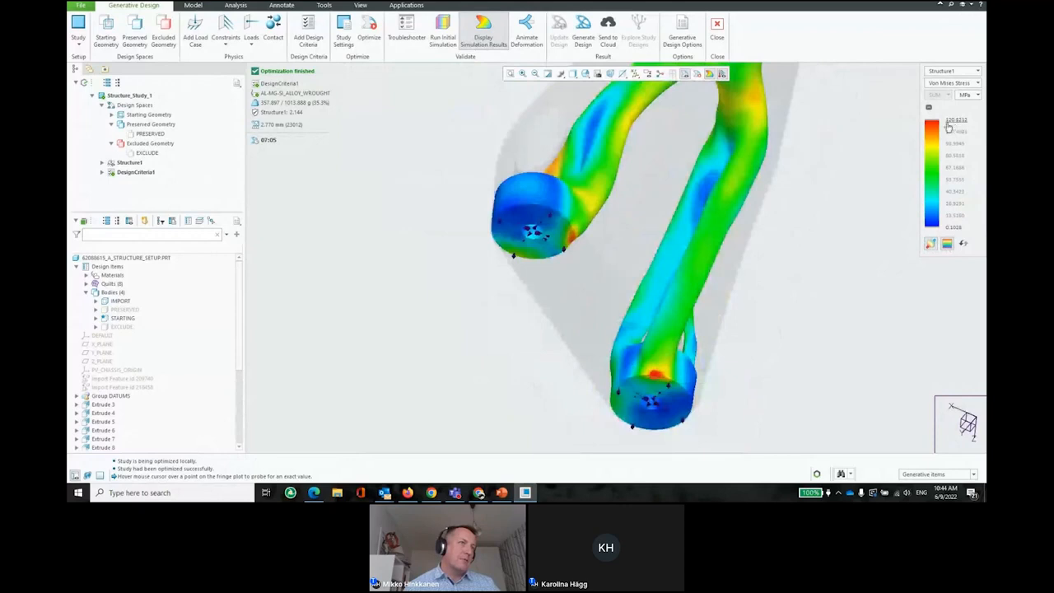
{"action": "middle_click_drag", "start_coordinate": [720, 206], "coordinate": [774, 270]}
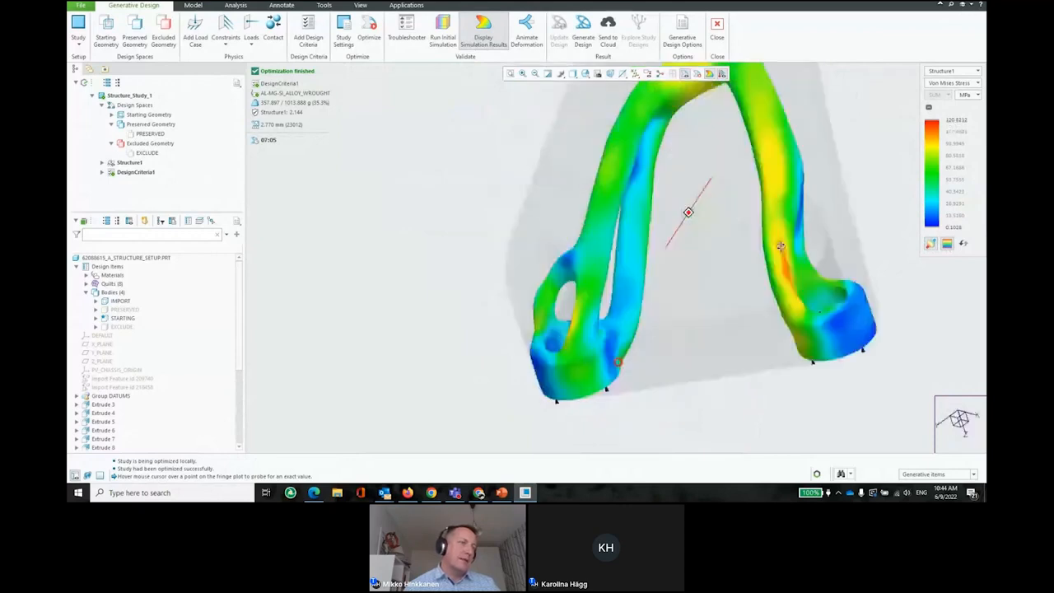
{"action": "scroll", "coordinate": [574, 301], "scroll_direction": "up", "scroll_amount": 3}
{"action": "mouse_move", "coordinate": [704, 287]}
{"action": "middle_mouse_down"}
{"action": "mouse_move", "coordinate": [708, 273]}
{"action": "mouse_move", "coordinate": [680, 278]}
{"action": "mouse_move", "coordinate": [725, 287]}
{"action": "middle_mouse_up"}
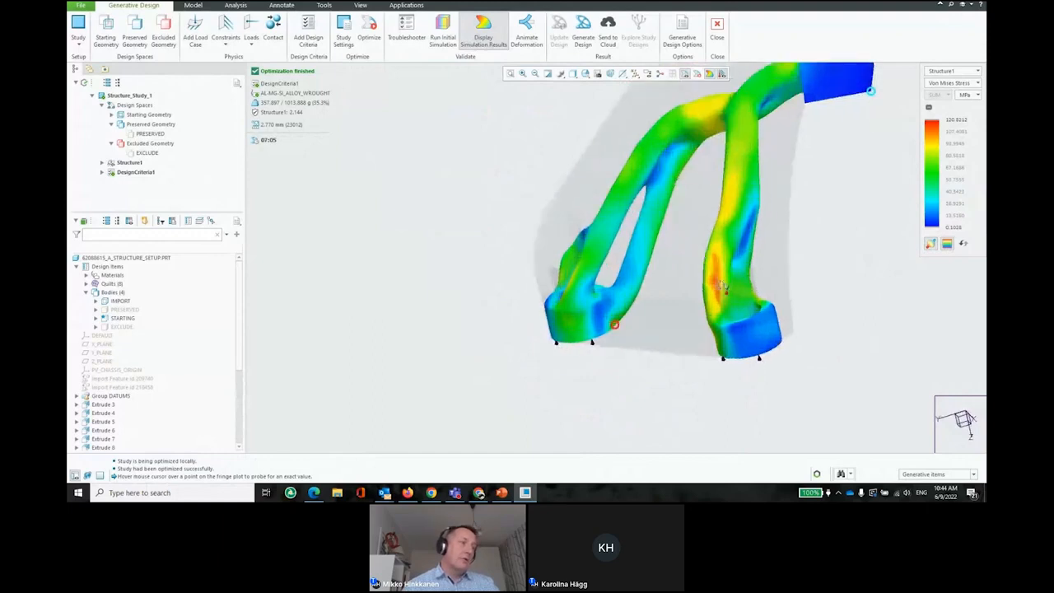
{"action": "scroll", "coordinate": [722, 285], "scroll_direction": "down", "scroll_amount": 5}
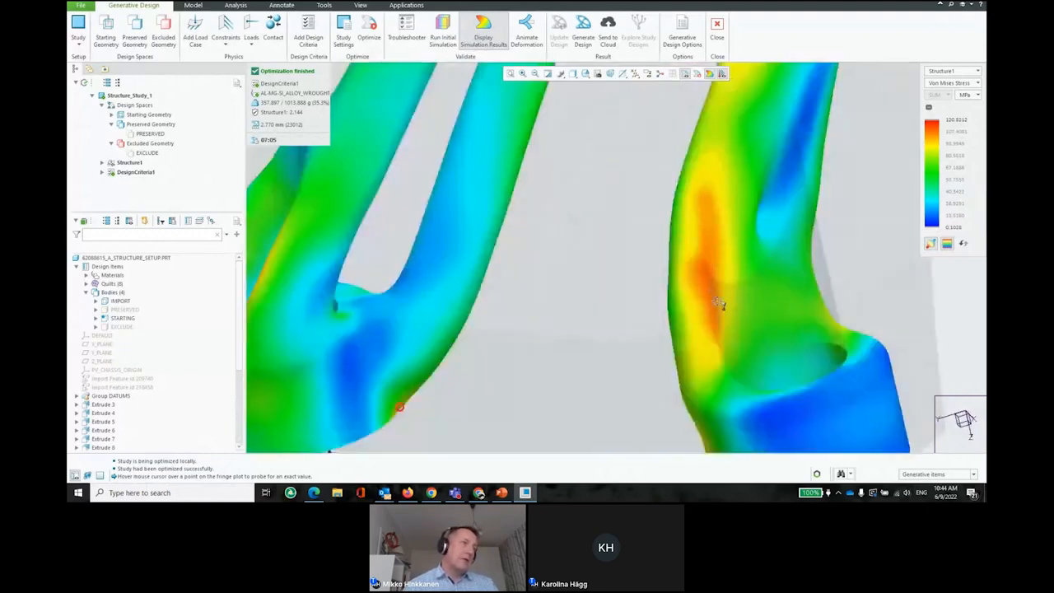
{"action": "scroll", "coordinate": [719, 303], "scroll_direction": "up", "scroll_amount": 5}
{"action": "scroll", "coordinate": [753, 284], "scroll_direction": "up", "scroll_amount": 5}
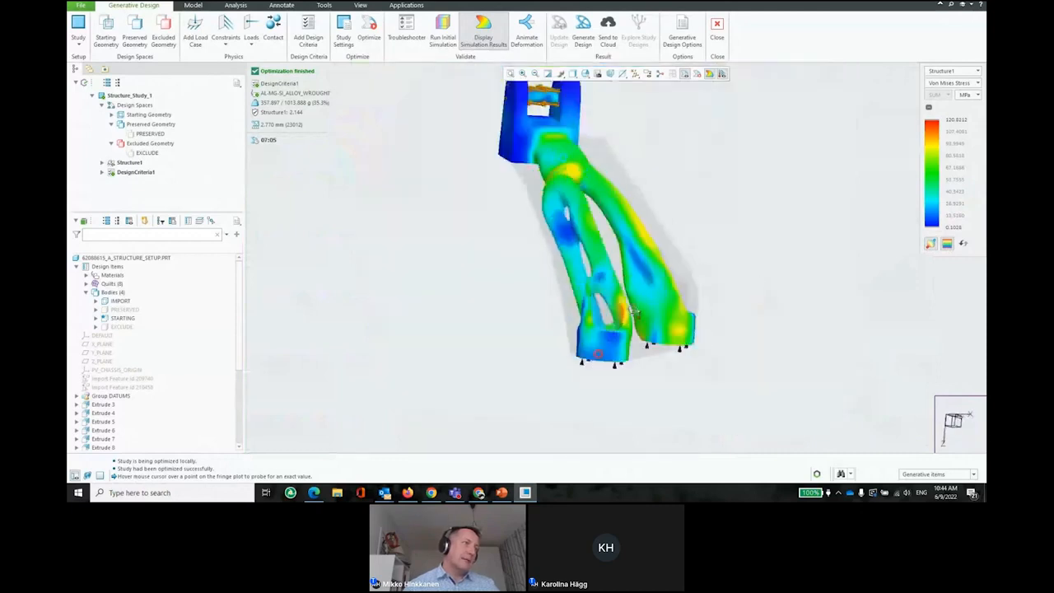
{"action": "mouse_move", "coordinate": [603, 308]}
{"action": "middle_mouse_down"}
{"action": "mouse_move", "coordinate": [555, 301]}
{"action": "mouse_move", "coordinate": [873, 200]}
{"action": "middle_mouse_up"}
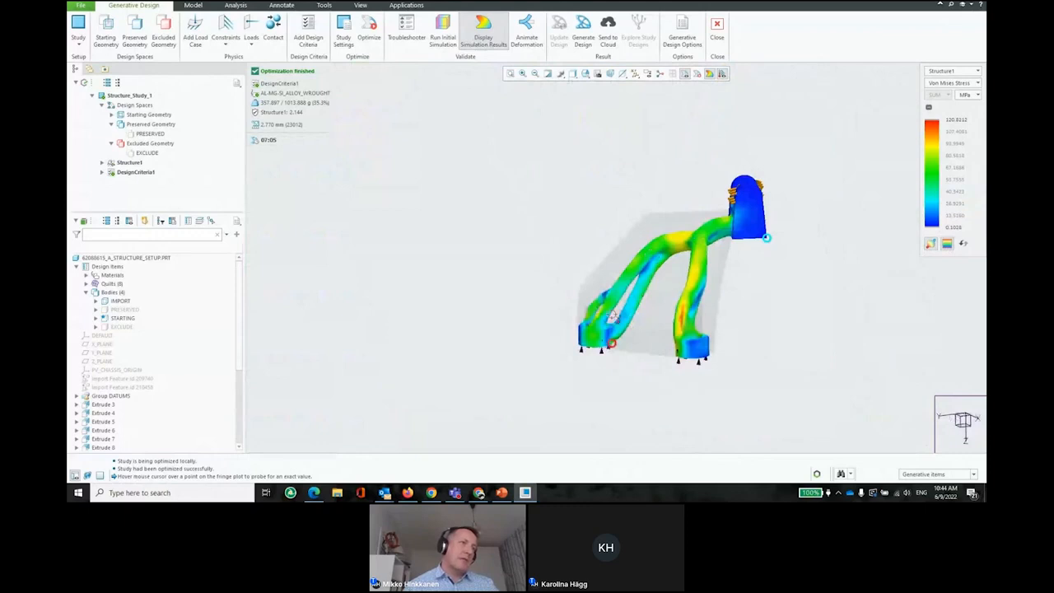
{"action": "middle_click_drag", "start_coordinate": [700, 239], "coordinate": [787, 212]}
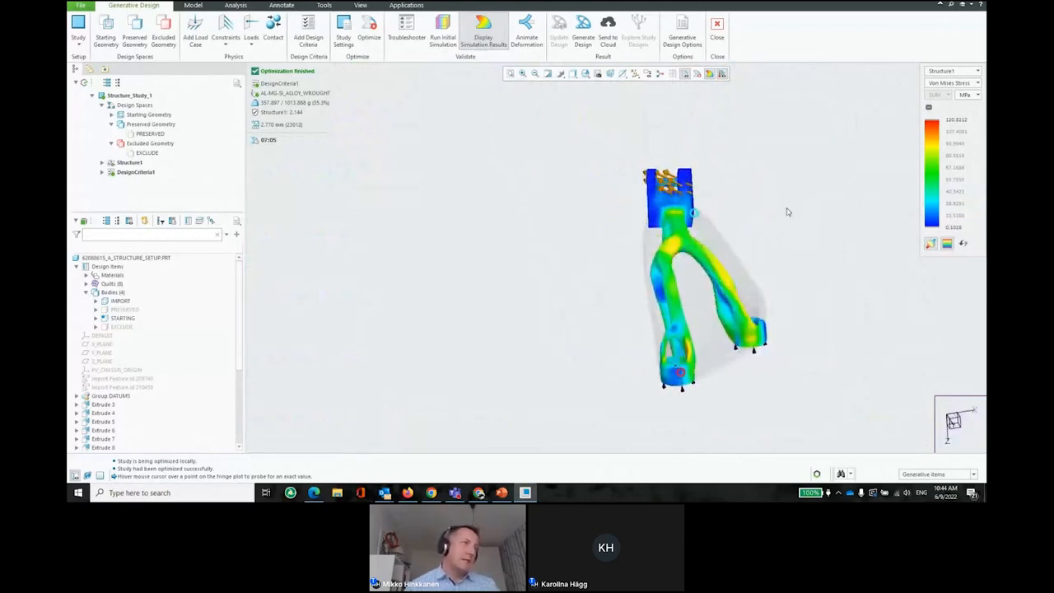
Generate the optimized design in the current part as reconstructed geometry, using the second resolution level and subdividing the reconstructed shape
{"action": "left_click", "coordinate": [585, 40]}
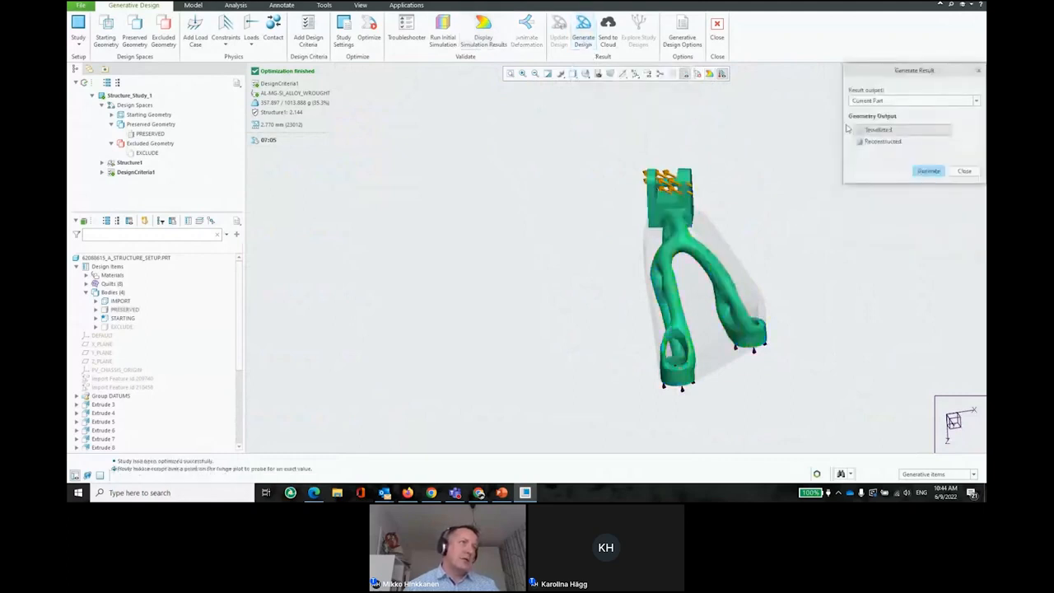
{"action": "left_click", "coordinate": [894, 142]}
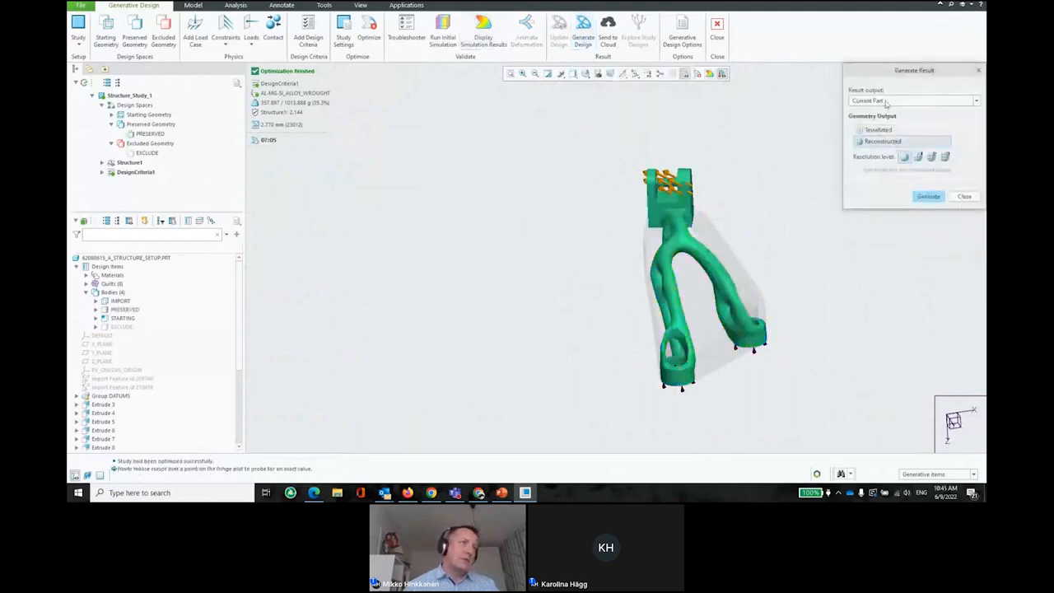
{"action": "left_click", "coordinate": [886, 171]}
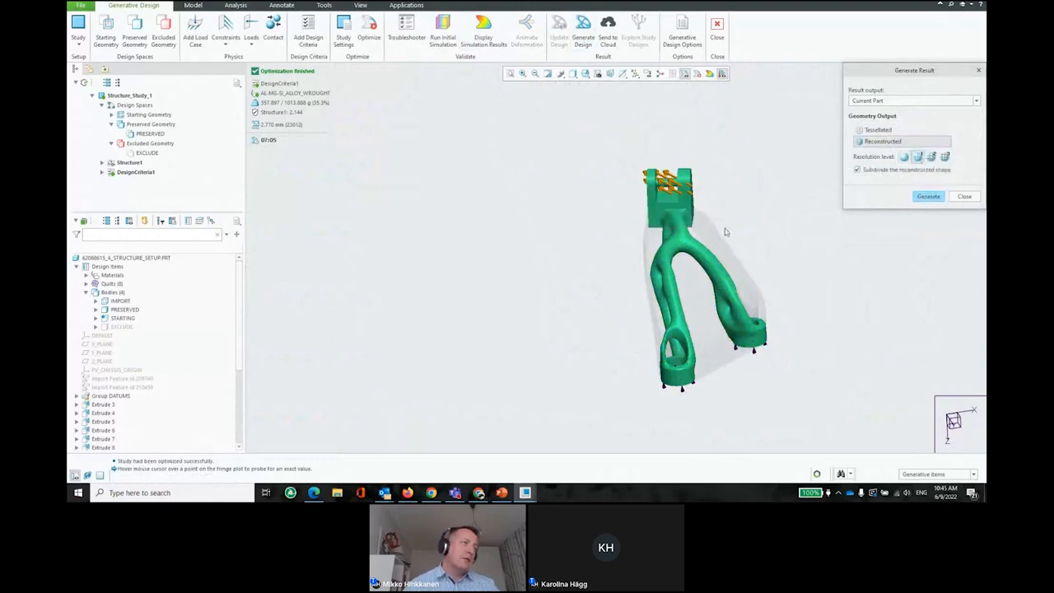
{"action": "scroll", "coordinate": [724, 234], "scroll_direction": "down", "scroll_amount": 3}
{"action": "middle_click_drag", "start_coordinate": [619, 242], "coordinate": [681, 228]}
{"action": "scroll", "coordinate": [630, 231], "scroll_direction": "up", "scroll_amount": 3}
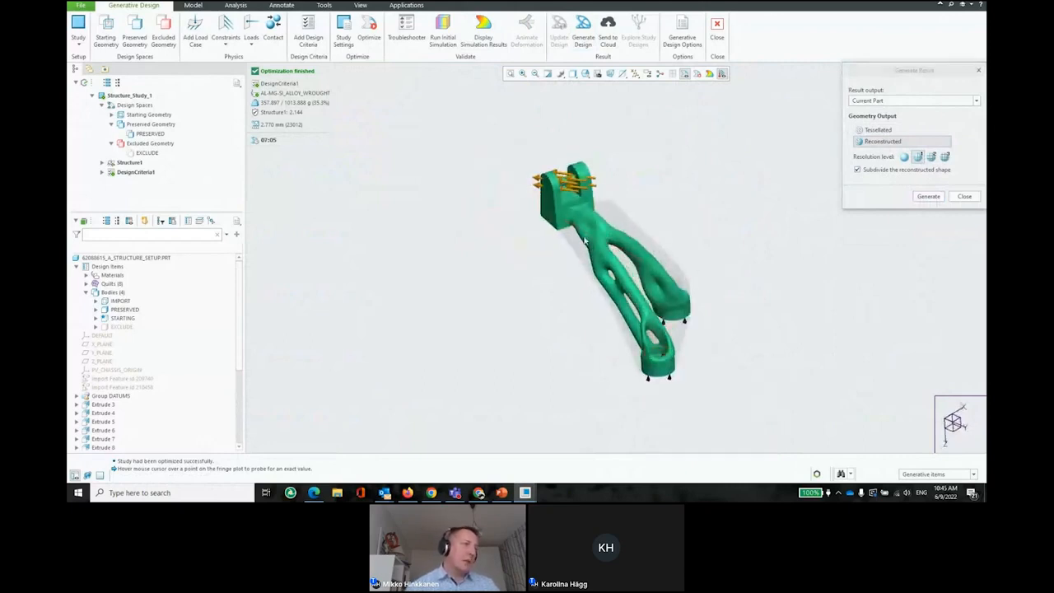
{"action": "left_click", "coordinate": [928, 196]}
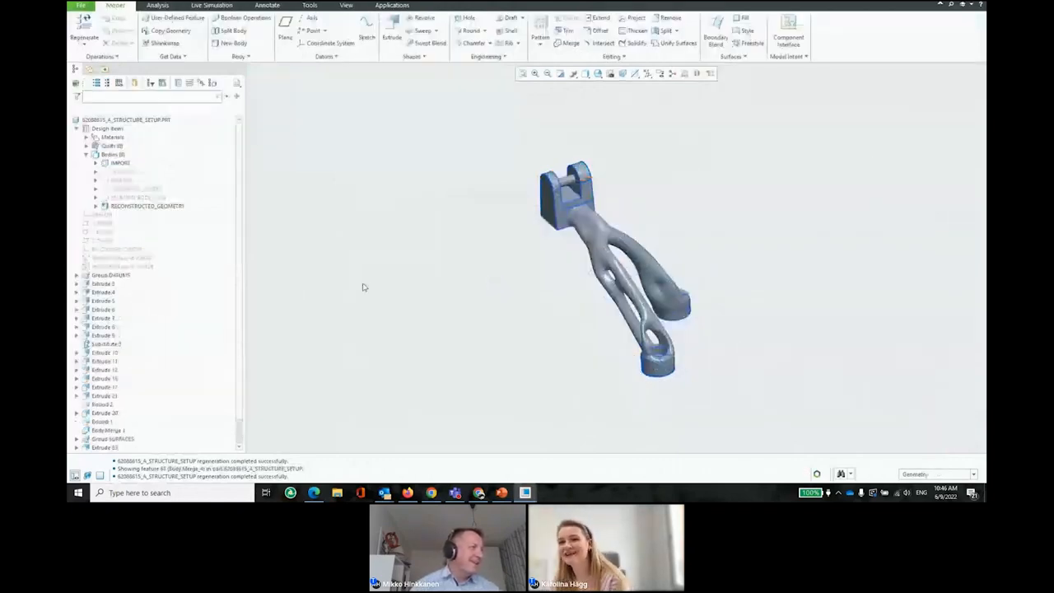
Inspect the reconstructed bracket's legs up close and review its bodies and features in the part structure
{"action": "scroll", "coordinate": [527, 308], "scroll_direction": "up", "scroll_amount": 5}
{"action": "scroll", "coordinate": [240, 421], "scroll_direction": "down", "scroll_amount": 2}
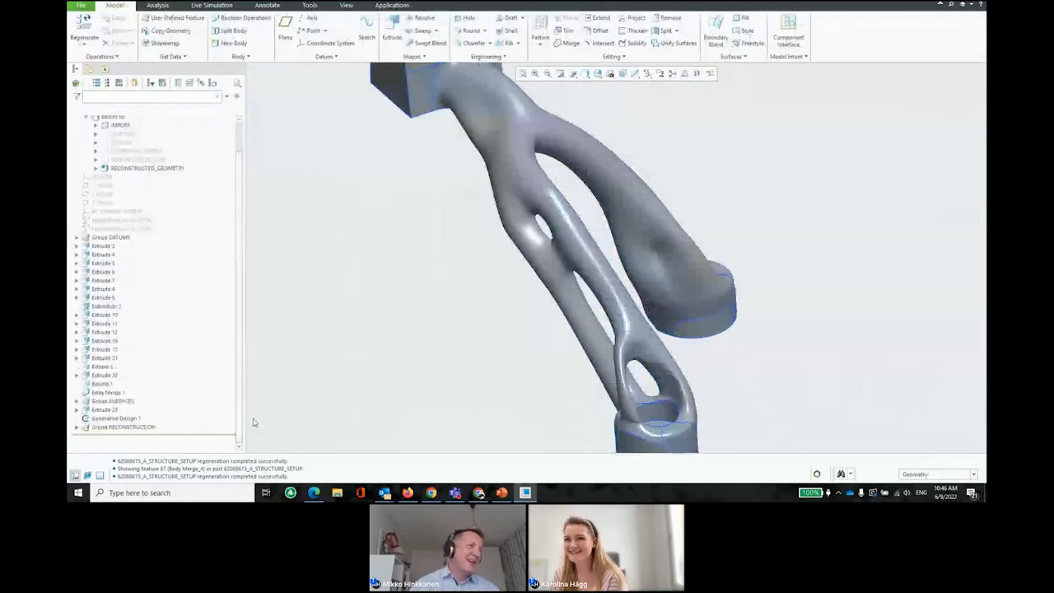
{"action": "scroll", "coordinate": [527, 305], "scroll_direction": "down", "scroll_amount": 5}
{"action": "mouse_move", "coordinate": [527, 308]}
{"action": "middle_mouse_down"}
{"action": "mouse_move", "coordinate": [536, 268]}
{"action": "mouse_move", "coordinate": [511, 289]}
{"action": "middle_mouse_up"}
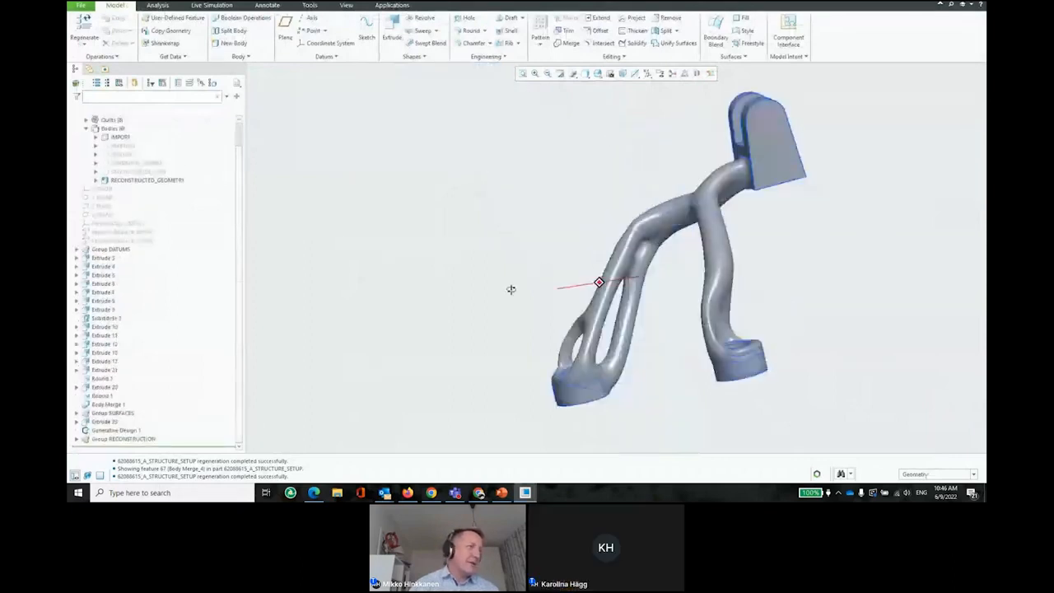
{"action": "scroll", "coordinate": [559, 282], "scroll_direction": "up", "scroll_amount": 3}
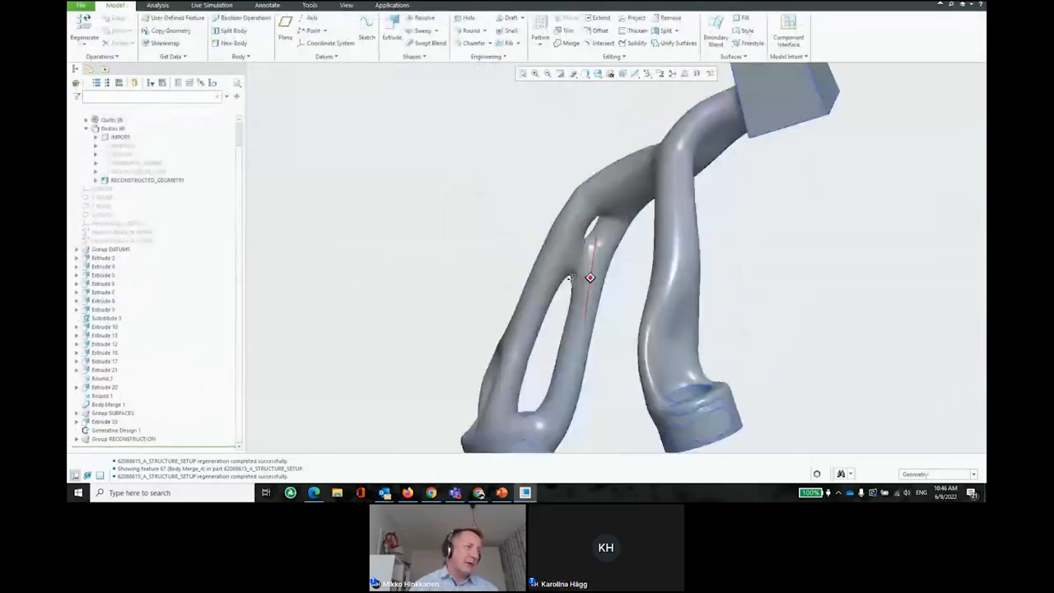
{"action": "mouse_move", "coordinate": [571, 277]}
{"action": "middle_mouse_down"}
{"action": "mouse_move", "coordinate": [564, 266]}
{"action": "mouse_move", "coordinate": [669, 241]}
{"action": "mouse_move", "coordinate": [792, 238]}
{"action": "mouse_move", "coordinate": [705, 286]}
{"action": "mouse_move", "coordinate": [718, 322]}
{"action": "mouse_move", "coordinate": [713, 242]}
{"action": "mouse_move", "coordinate": [752, 223]}
{"action": "middle_mouse_up"}
{"action": "scroll", "coordinate": [725, 309], "scroll_direction": "down", "scroll_amount": 3}
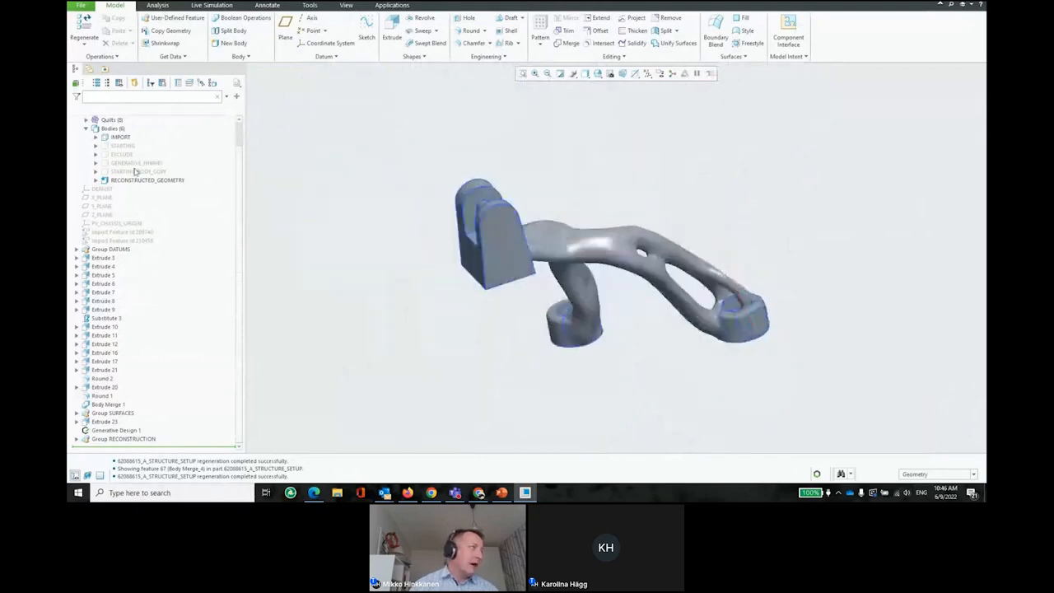
{"action": "scroll", "coordinate": [195, 169], "scroll_direction": "up", "scroll_amount": 3}
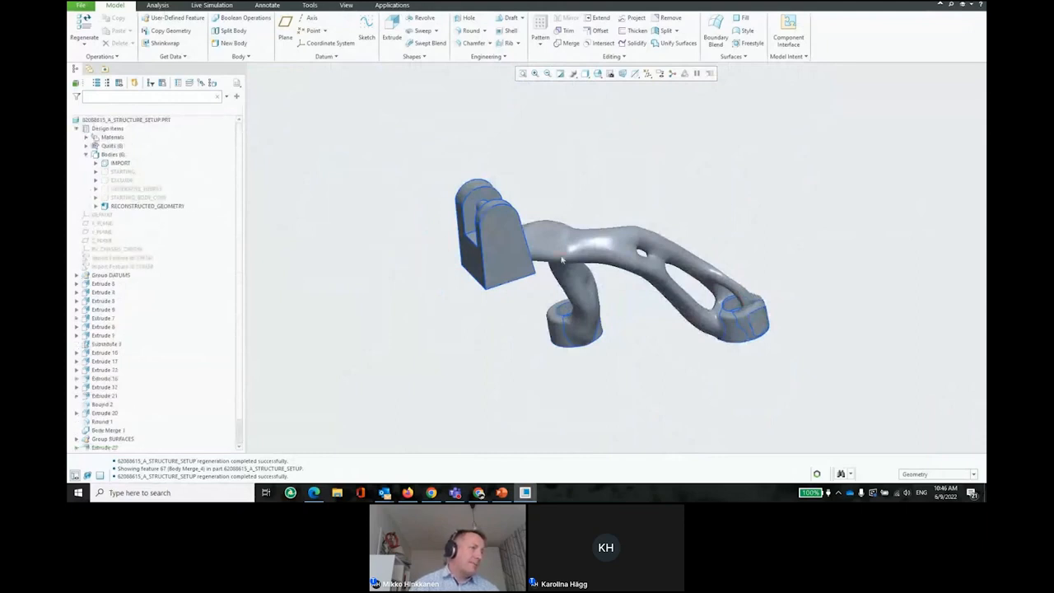
Examine the whole reconstructed bracket from several directions, including the split leg, the mounting bosses and the fork end
{"action": "mouse_move", "coordinate": [563, 261]}
{"action": "middle_mouse_down"}
{"action": "mouse_move", "coordinate": [561, 300]}
{"action": "mouse_move", "coordinate": [575, 310]}
{"action": "mouse_move", "coordinate": [574, 292]}
{"action": "mouse_move", "coordinate": [467, 269]}
{"action": "mouse_move", "coordinate": [493, 284]}
{"action": "mouse_move", "coordinate": [548, 266]}
{"action": "mouse_move", "coordinate": [547, 227]}
{"action": "mouse_move", "coordinate": [567, 216]}
{"action": "middle_mouse_up"}
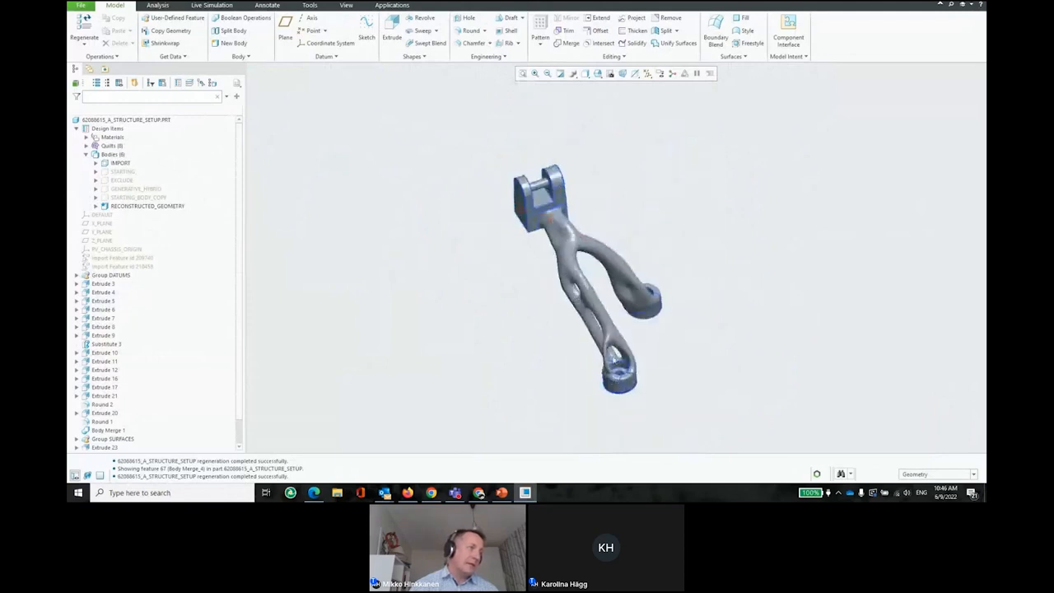
{"action": "mouse_move", "coordinate": [554, 238]}
{"action": "middle_mouse_down"}
{"action": "mouse_move", "coordinate": [570, 197]}
{"action": "mouse_move", "coordinate": [590, 209]}
{"action": "mouse_move", "coordinate": [572, 223]}
{"action": "middle_mouse_up"}
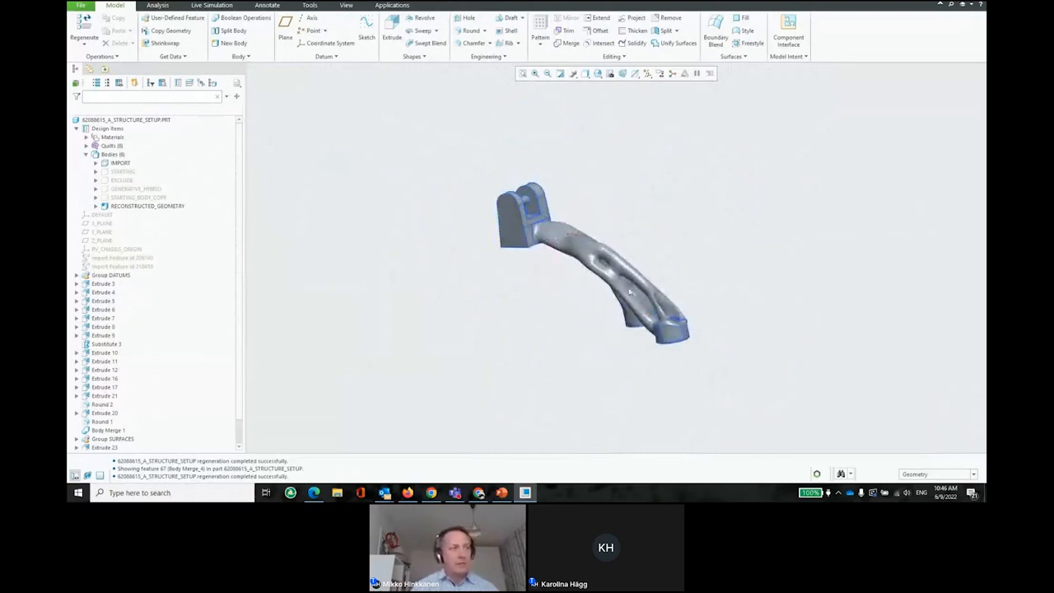
{"action": "middle_click_drag", "start_coordinate": [630, 294], "coordinate": [557, 294]}
{"action": "scroll", "coordinate": [672, 305], "scroll_direction": "down", "scroll_amount": 3}
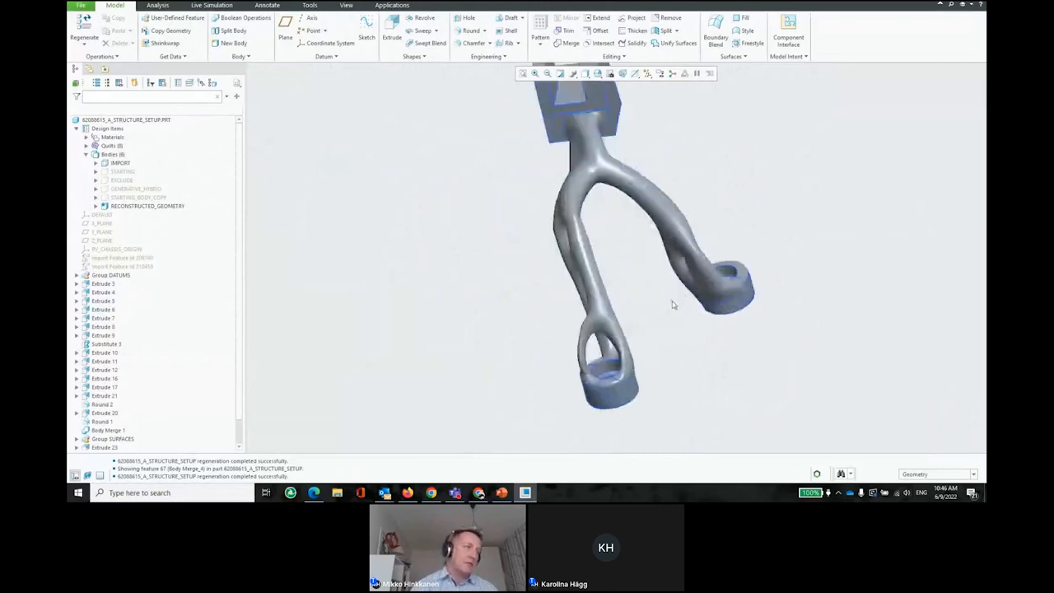
{"action": "middle_click_drag", "start_coordinate": [673, 304], "coordinate": [668, 301]}
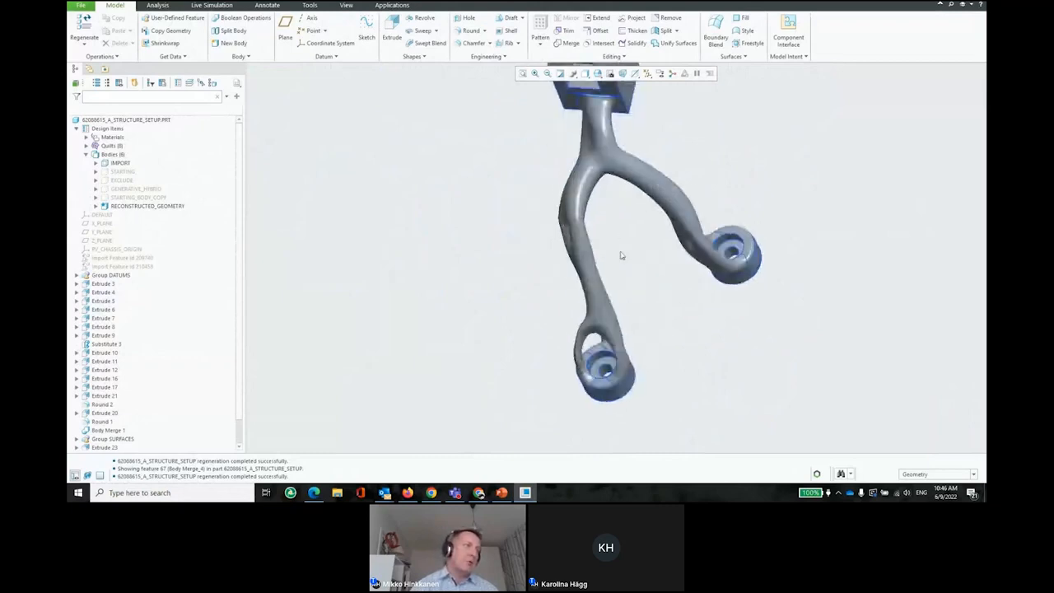
{"action": "middle_click_drag", "start_coordinate": [621, 255], "coordinate": [606, 223]}
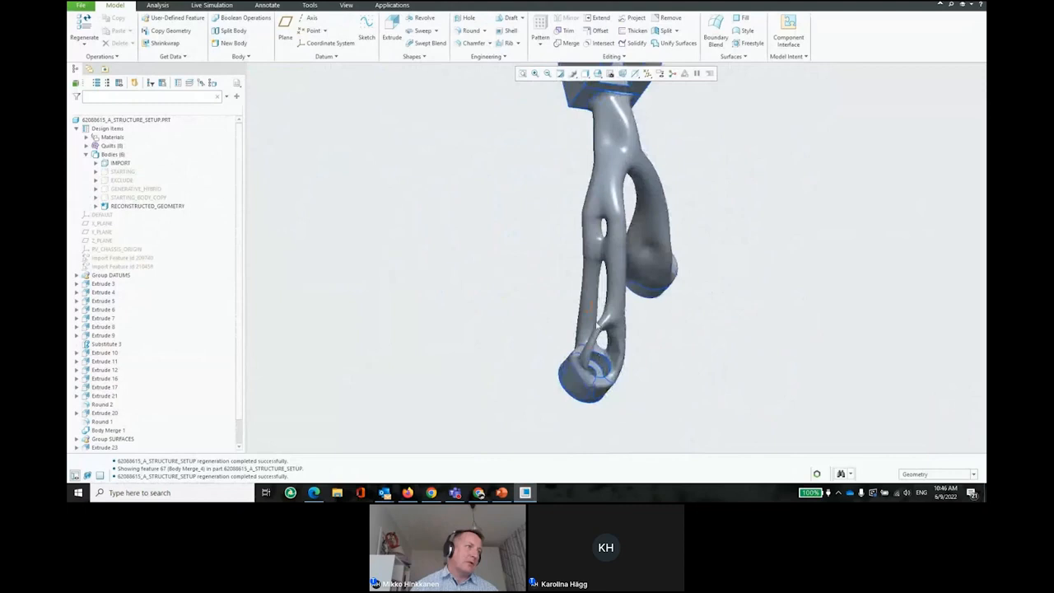
{"action": "middle_click_drag", "start_coordinate": [598, 319], "coordinate": [708, 255]}
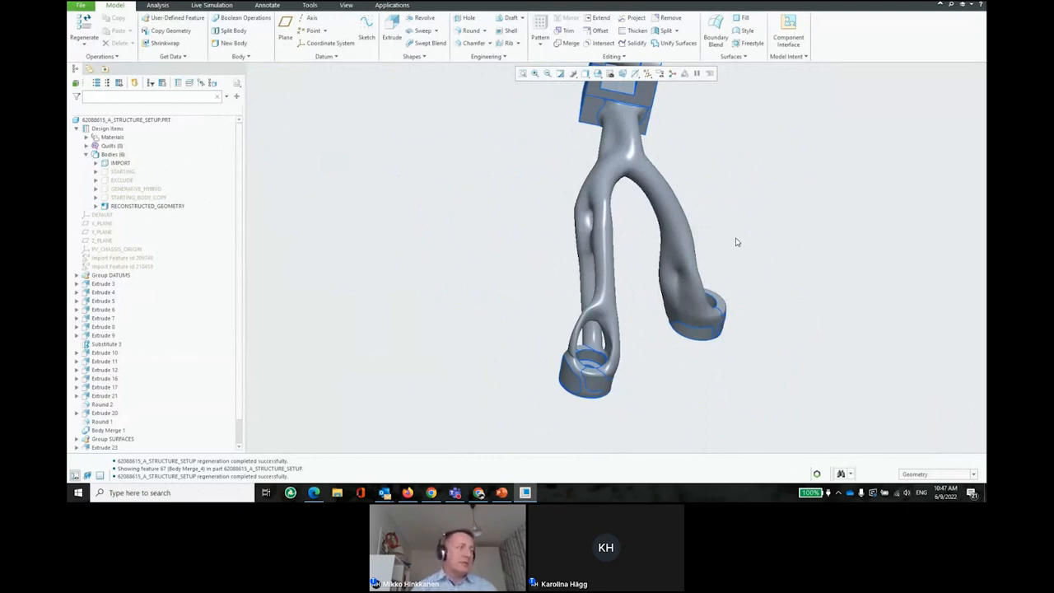
{"action": "mouse_move", "coordinate": [593, 252]}
{"action": "middle_mouse_down"}
{"action": "mouse_move", "coordinate": [606, 226]}
{"action": "mouse_move", "coordinate": [650, 222]}
{"action": "mouse_move", "coordinate": [672, 250]}
{"action": "mouse_move", "coordinate": [701, 231]}
{"action": "middle_mouse_up"}
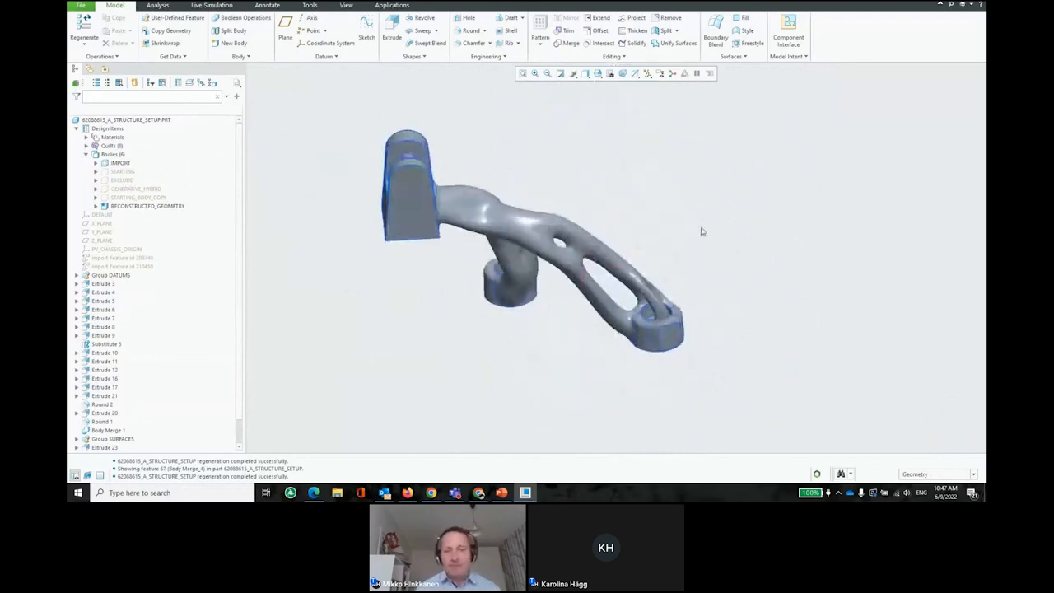